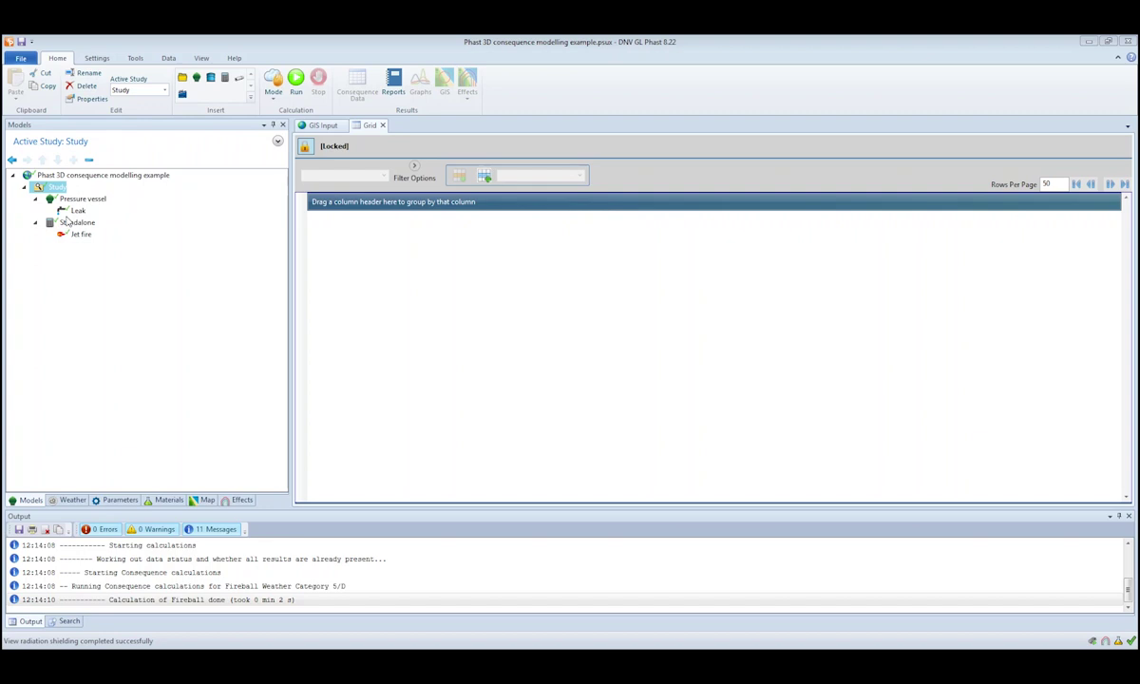
# Step: Select the Pressure vessel, Leak and Standalone items in the study tree, ending on Leak
pyautogui.click(73, 200)
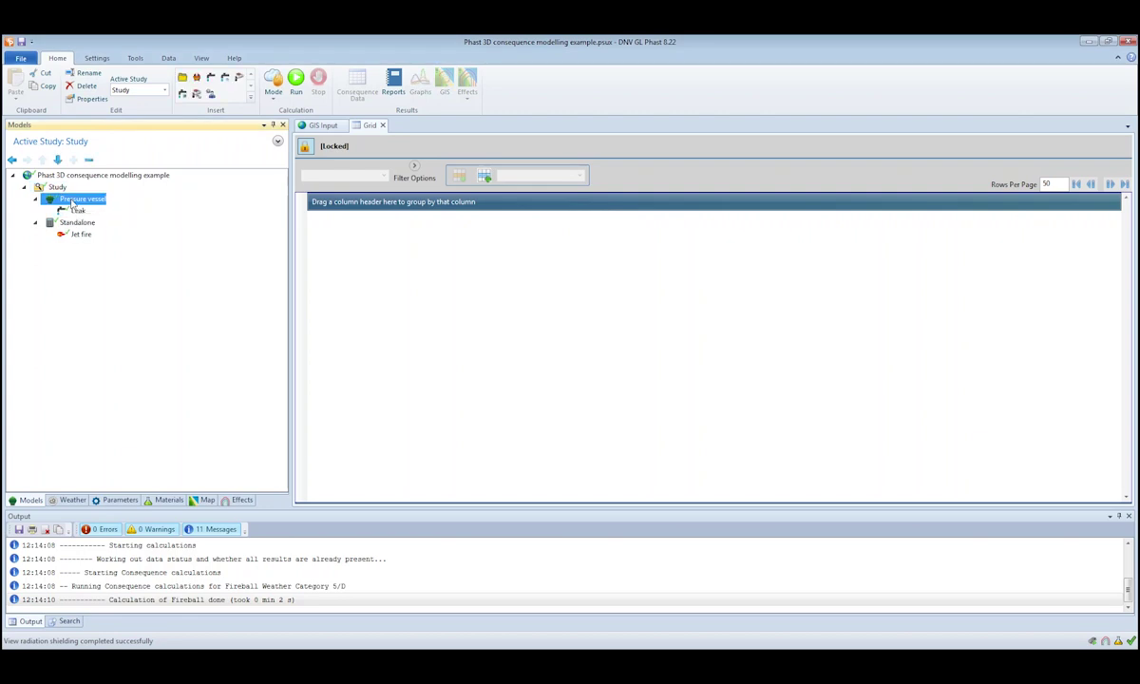
pyautogui.click(73, 209)
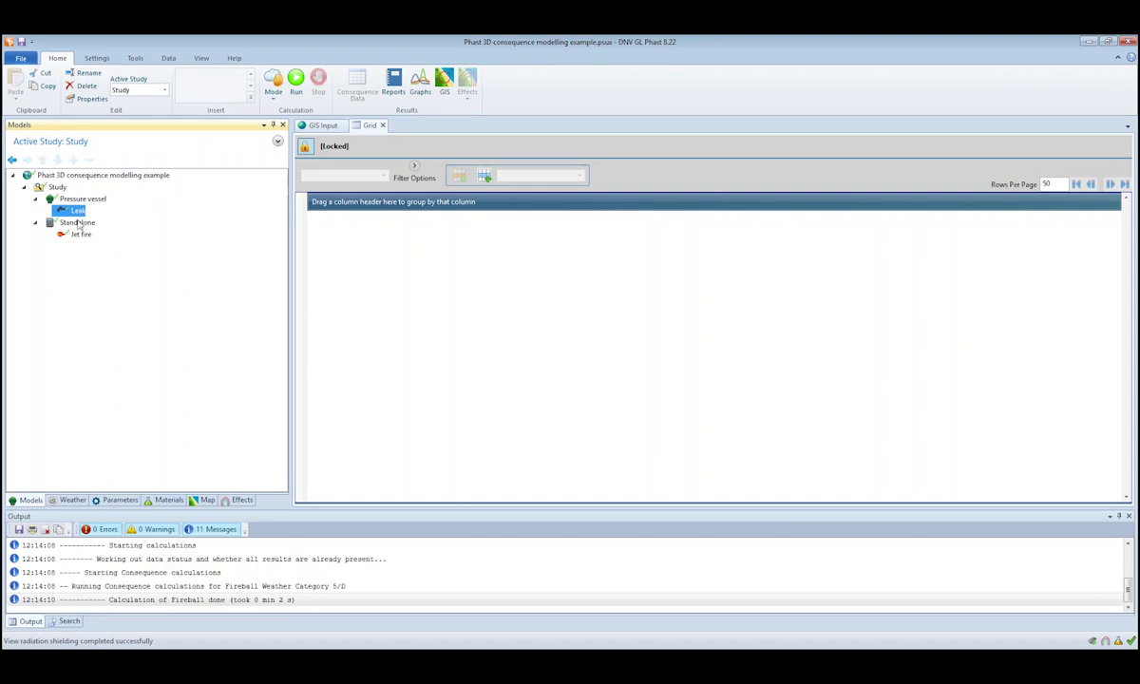
pyautogui.click(78, 224)
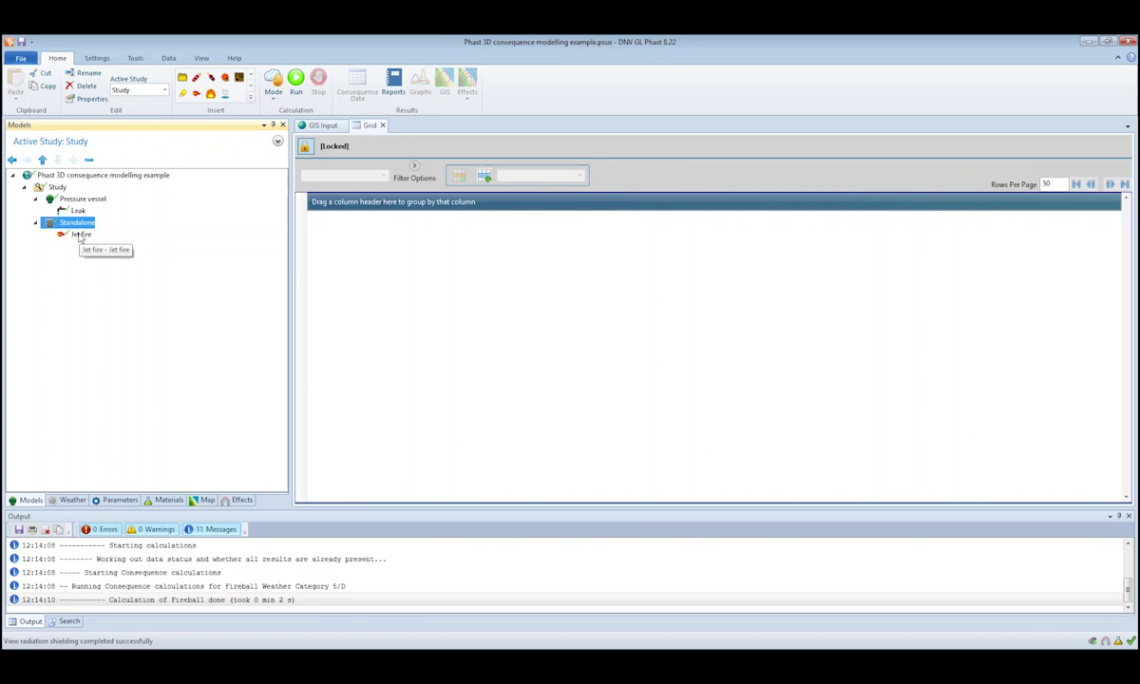
pyautogui.click(78, 211)
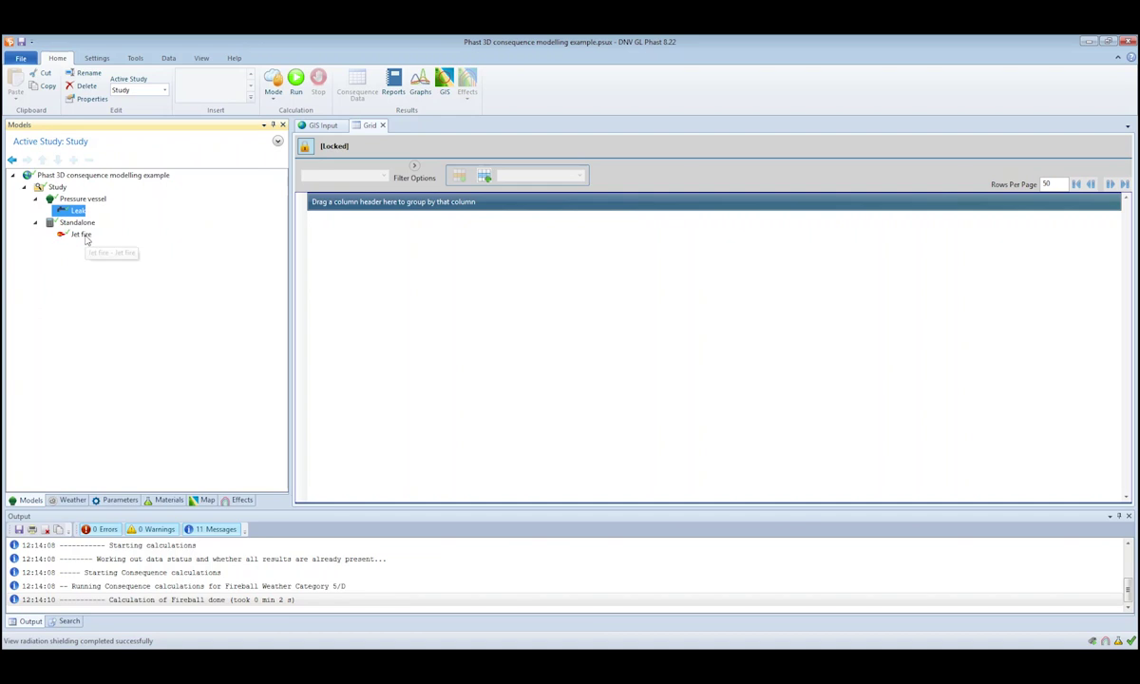
# Step: Open the Jet fire's Radiation contours settings, keeping Radiation footprint as the chart type
pyautogui.doubleClick(75, 237)
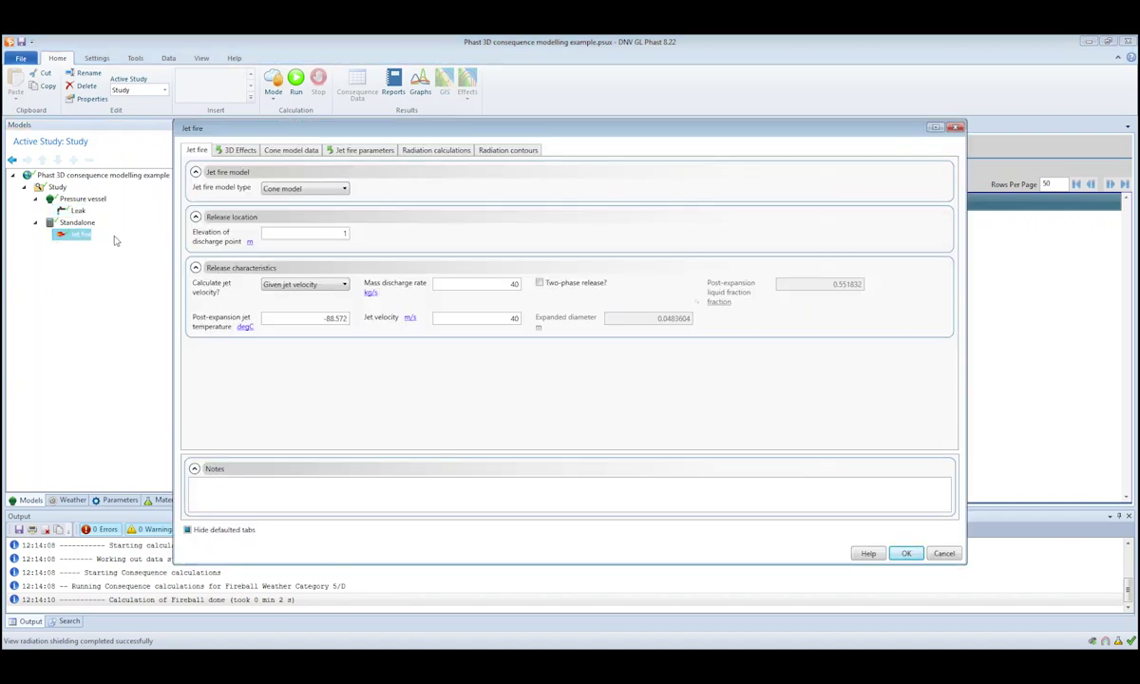
pyautogui.click(446, 152)
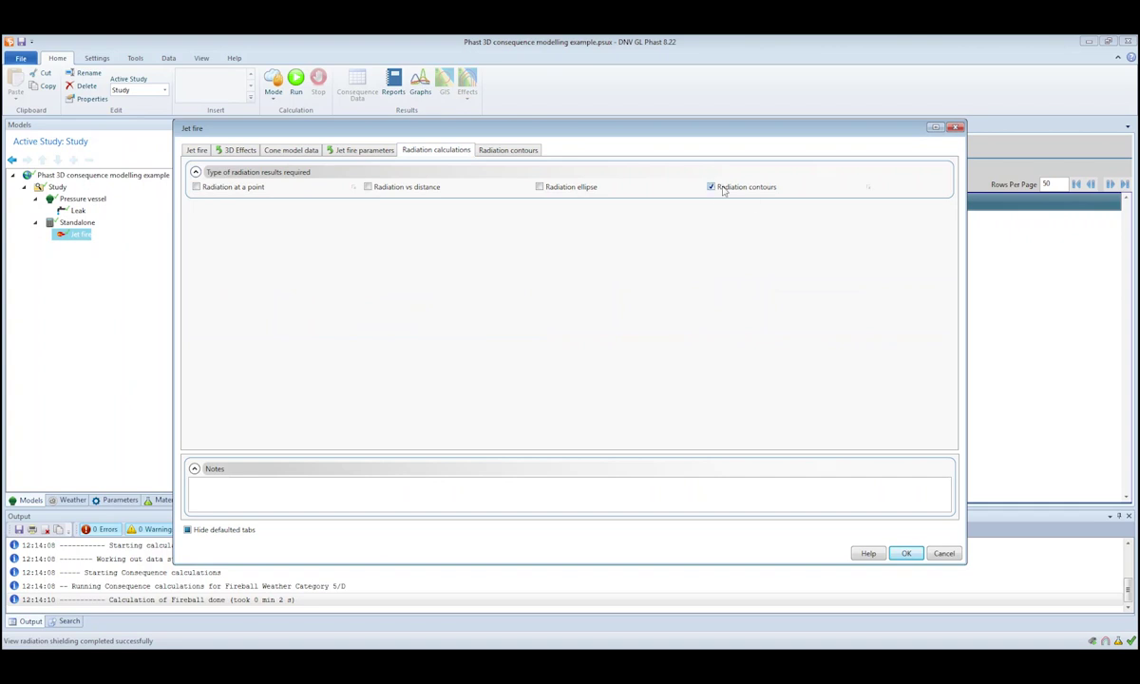
pyautogui.click(530, 152)
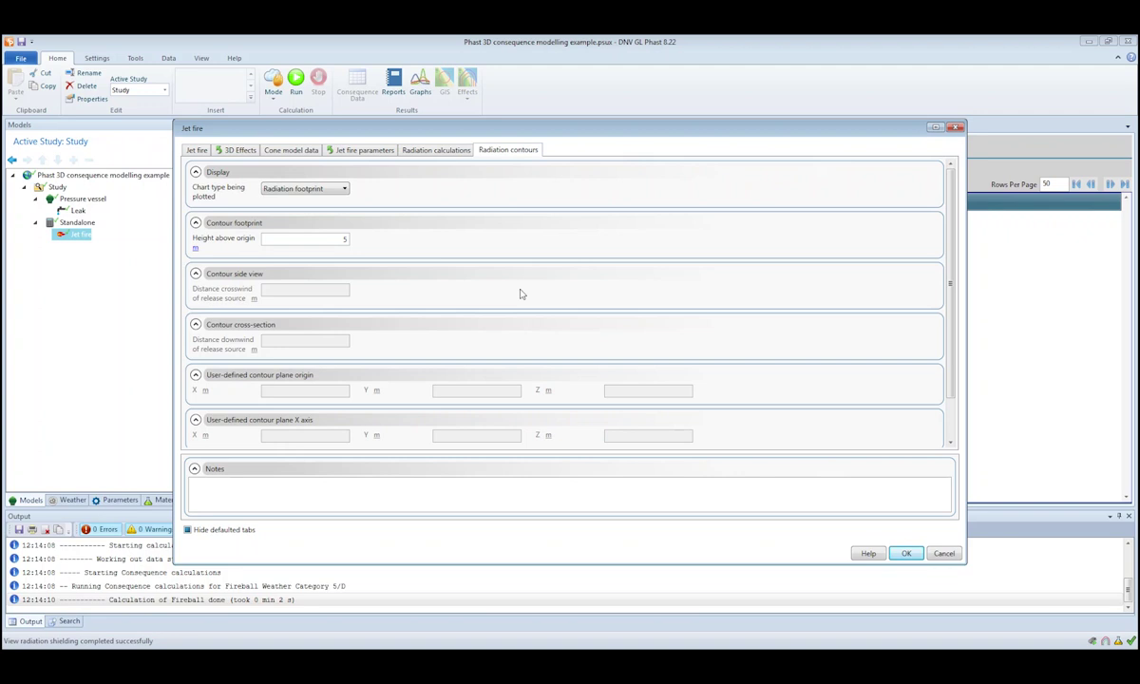
pyautogui.click(304, 194)
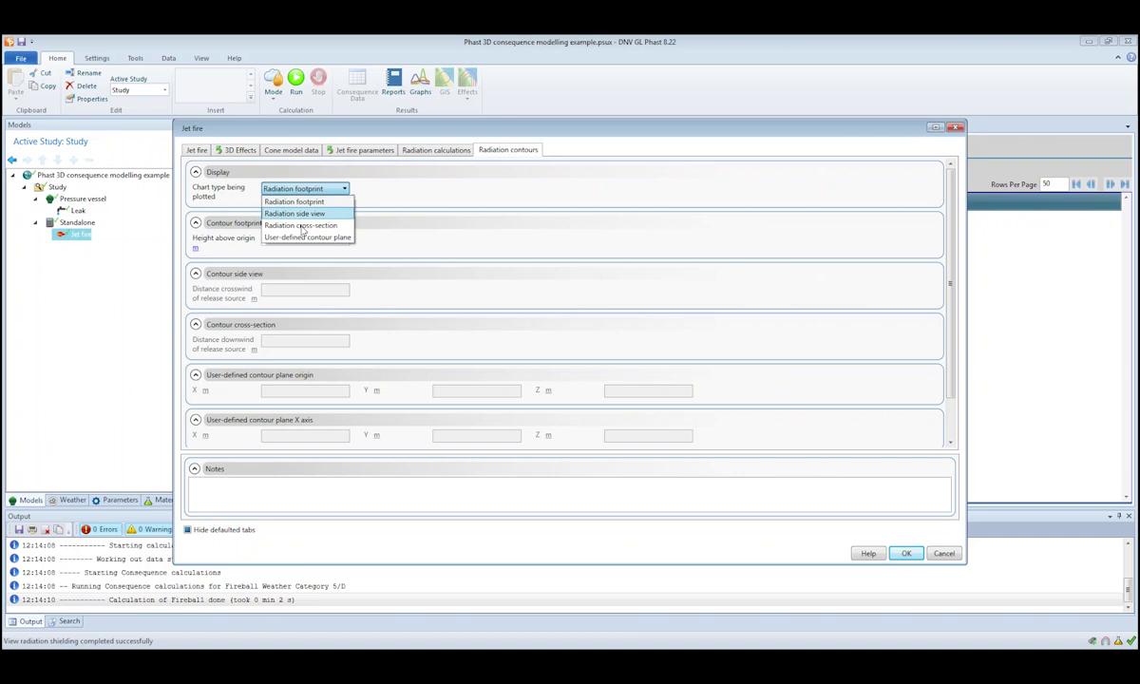
pyautogui.click(312, 201)
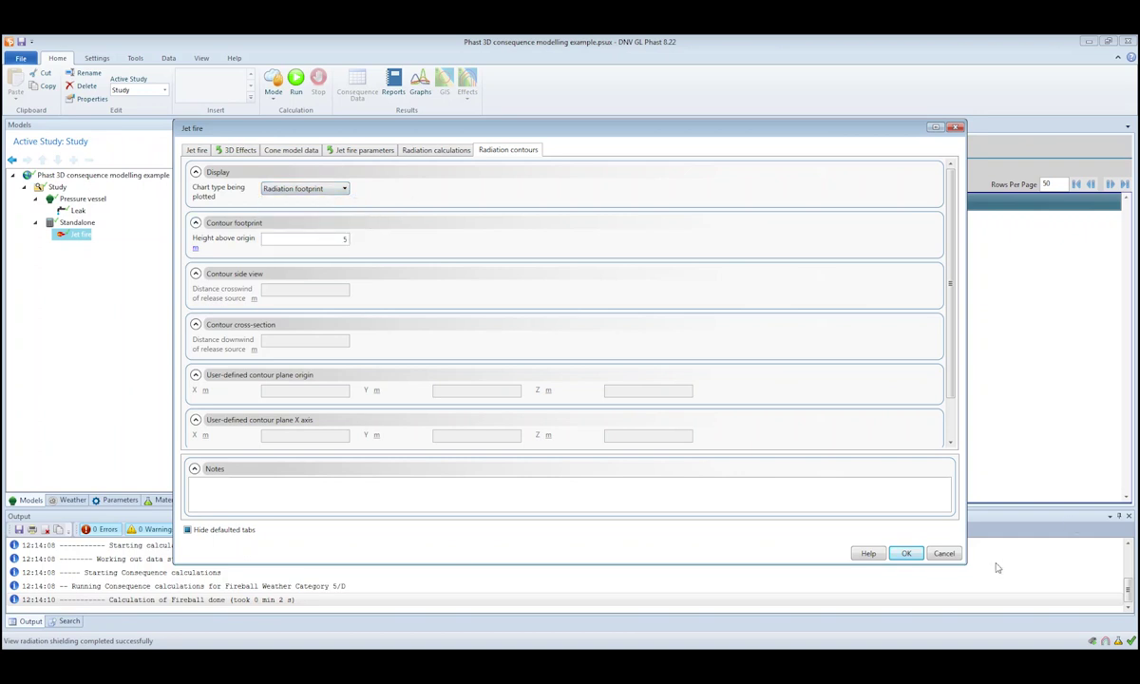
# Step: Cancel the Jet fire dialog and view the workspace's Preview features [Beta] settings
pyautogui.click(942, 555)
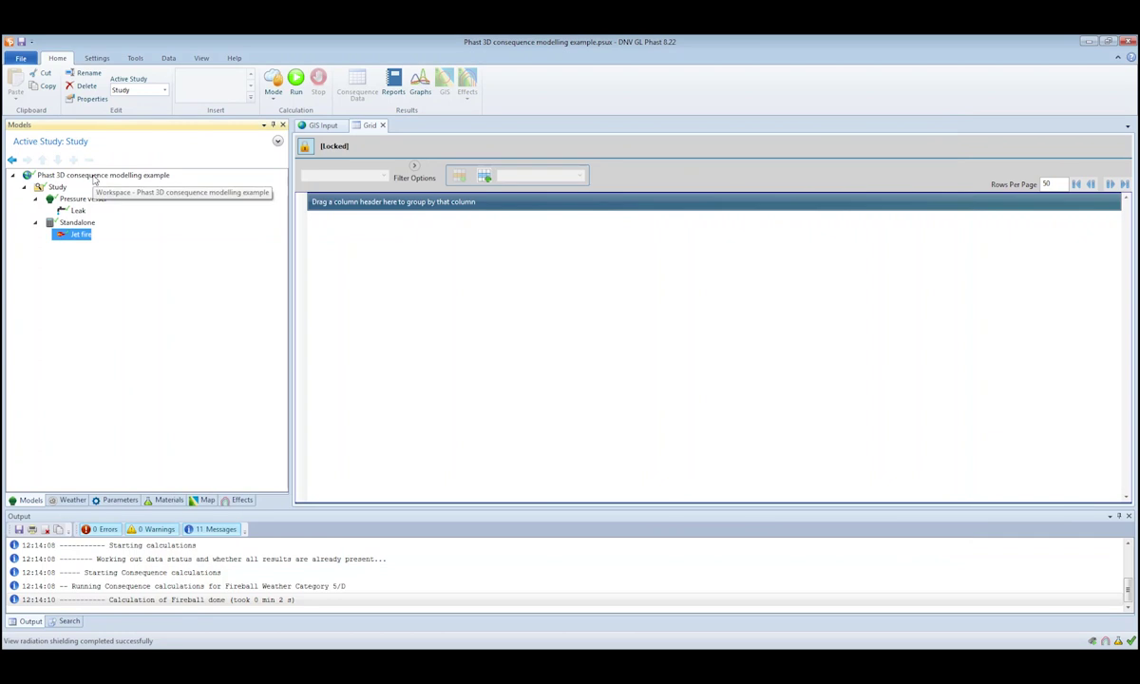
pyautogui.doubleClick(87, 175)
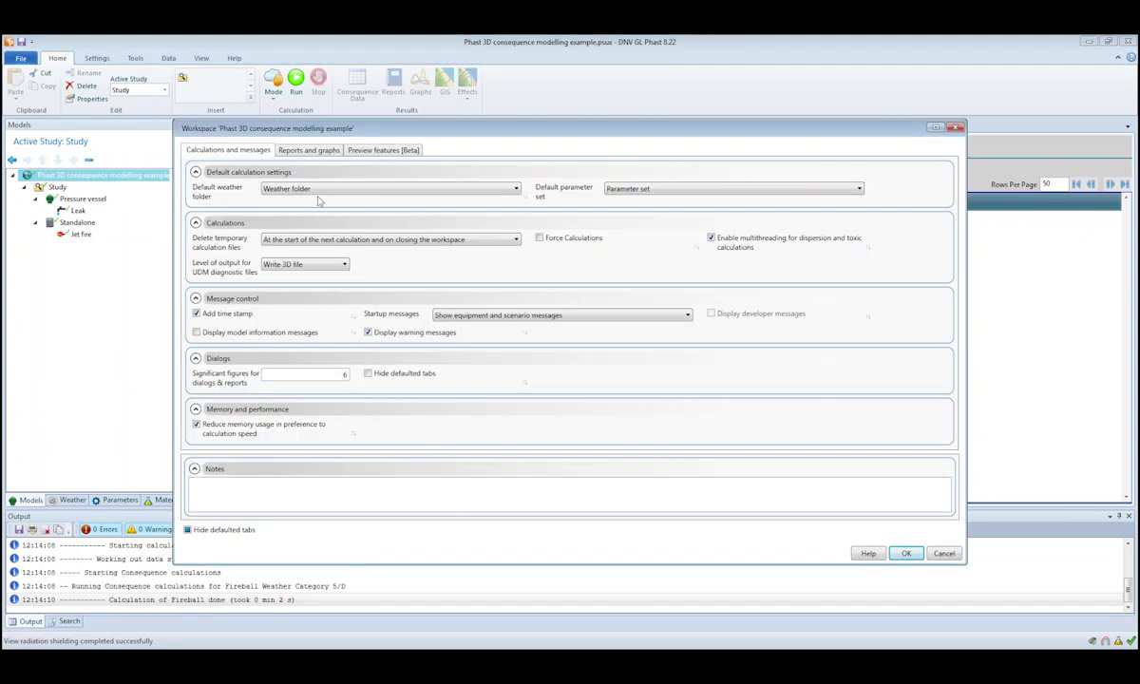
pyautogui.click(385, 150)
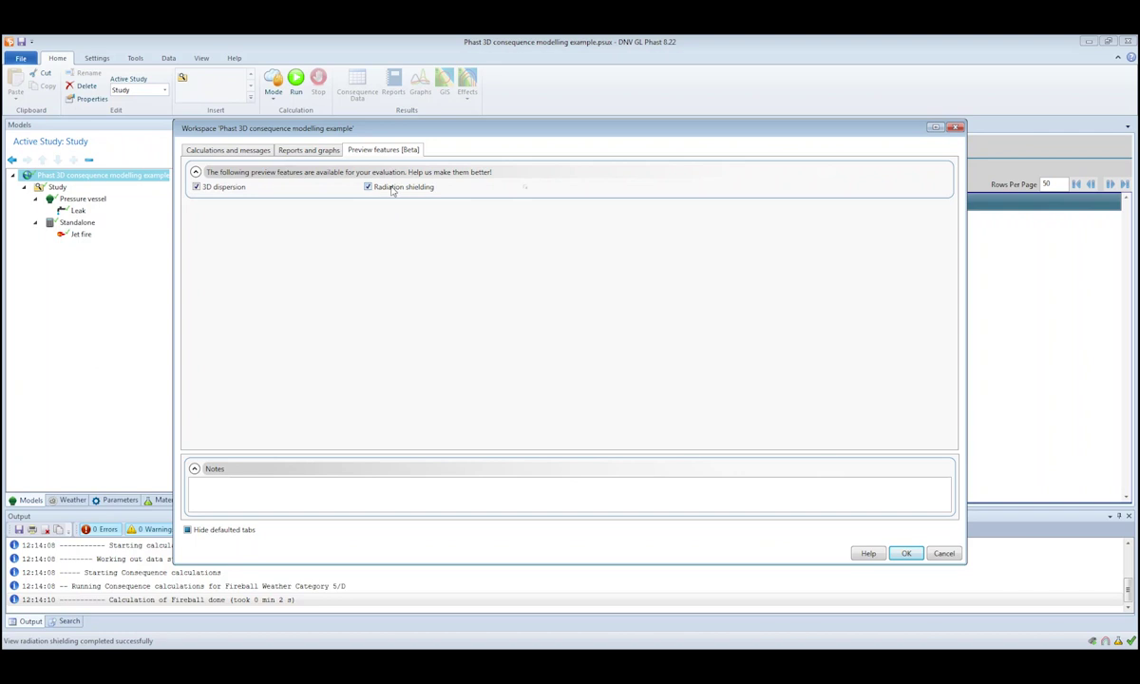
# Step: Review the 3D viewer parameters (100 x-steps, 120 s end time), then cancel unchanged
pyautogui.click(941, 556)
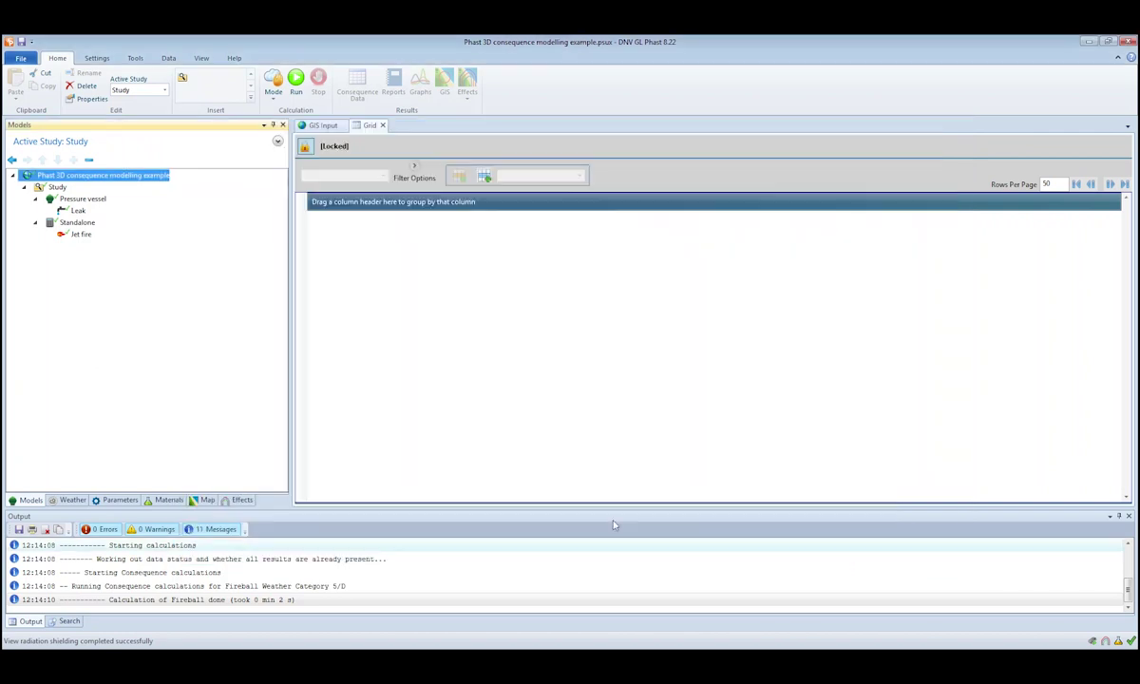
pyautogui.click(117, 500)
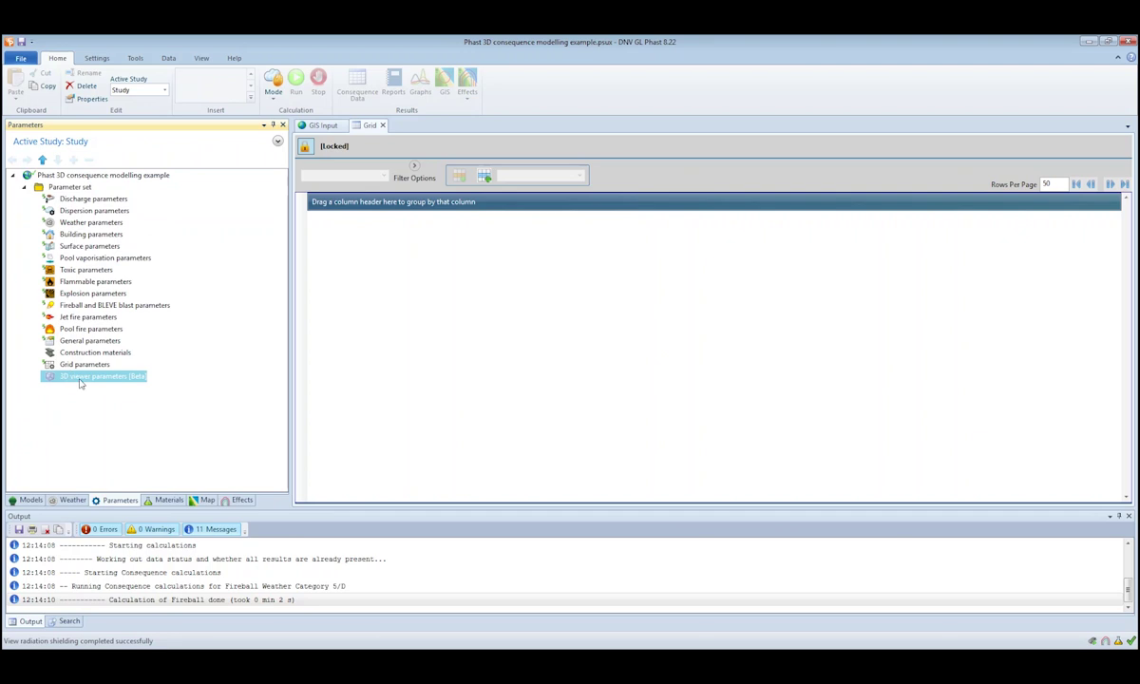
pyautogui.doubleClick(97, 378)
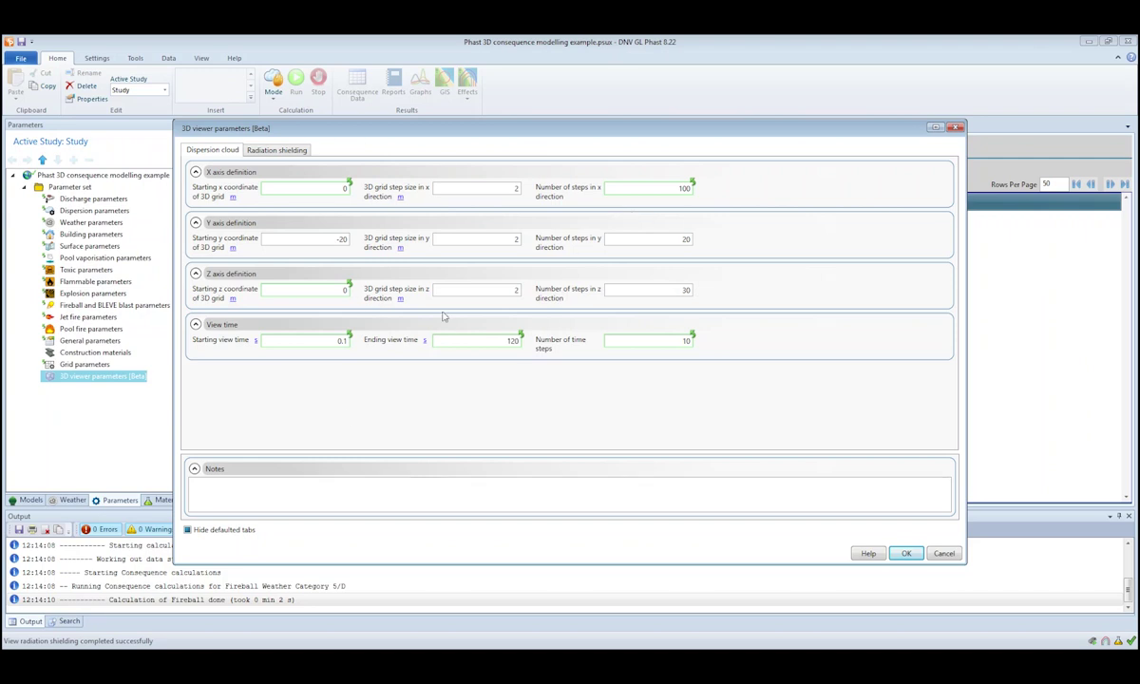
pyautogui.click(943, 554)
# Step: Open the Geometry [Beta] view showing the plant and town buildings in 3D
pyautogui.click(199, 60)
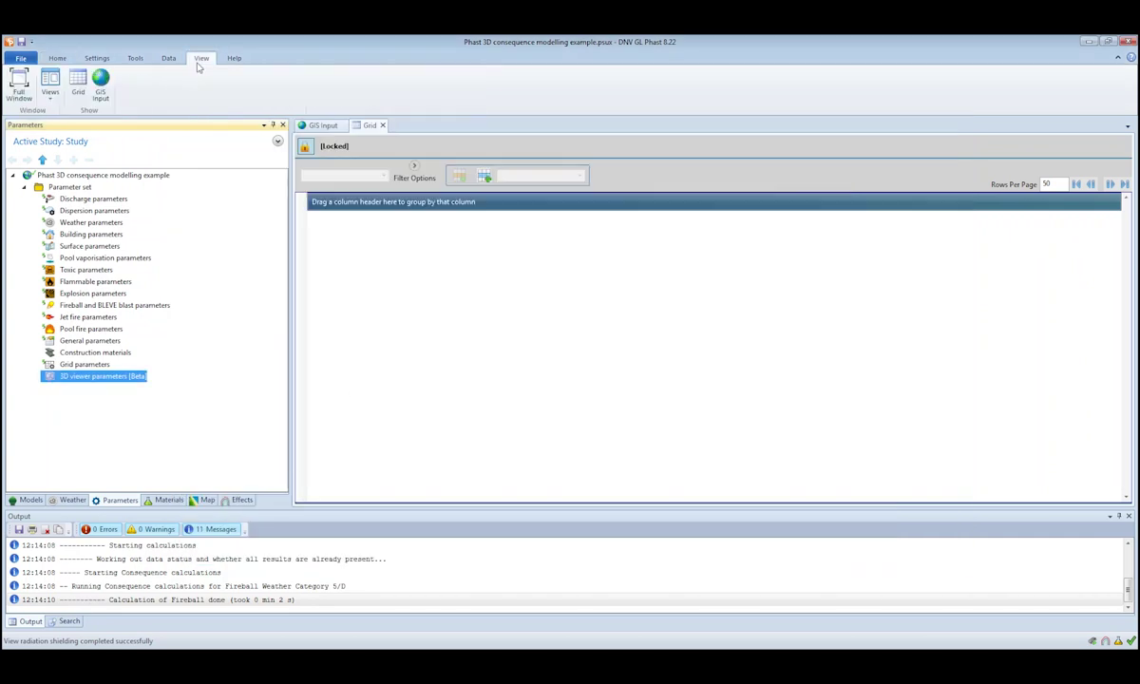
pyautogui.click(49, 84)
pyautogui.click(76, 127)
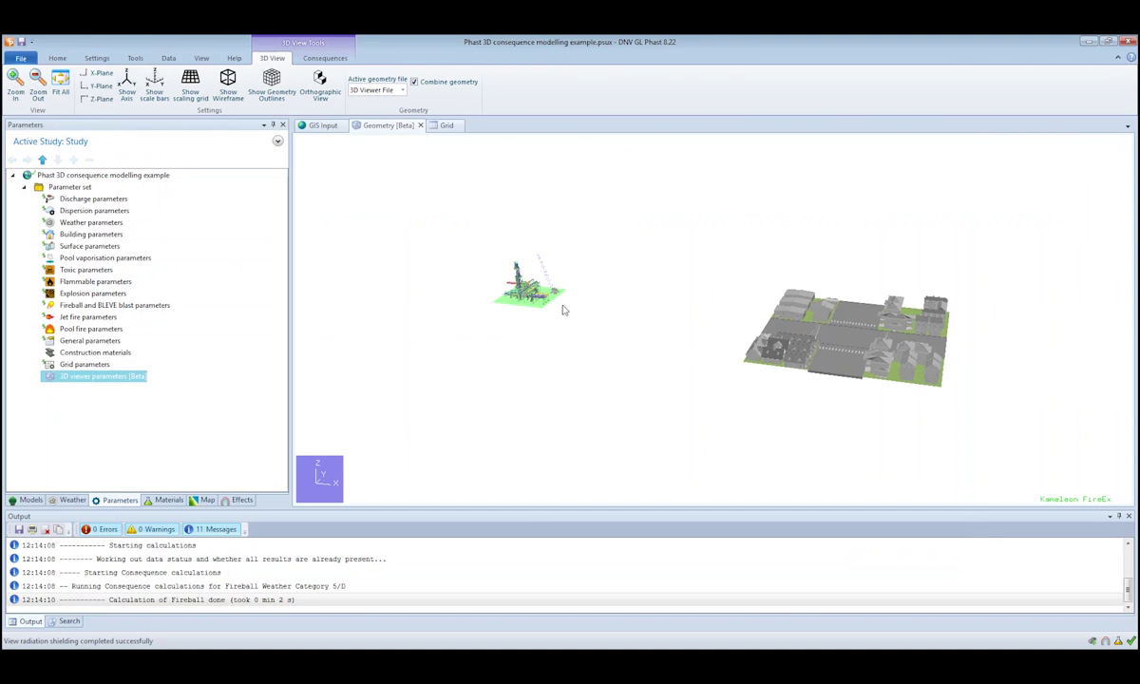
pyautogui.scroll(3, 573, 303)
pyautogui.scroll(-1, 573, 306)
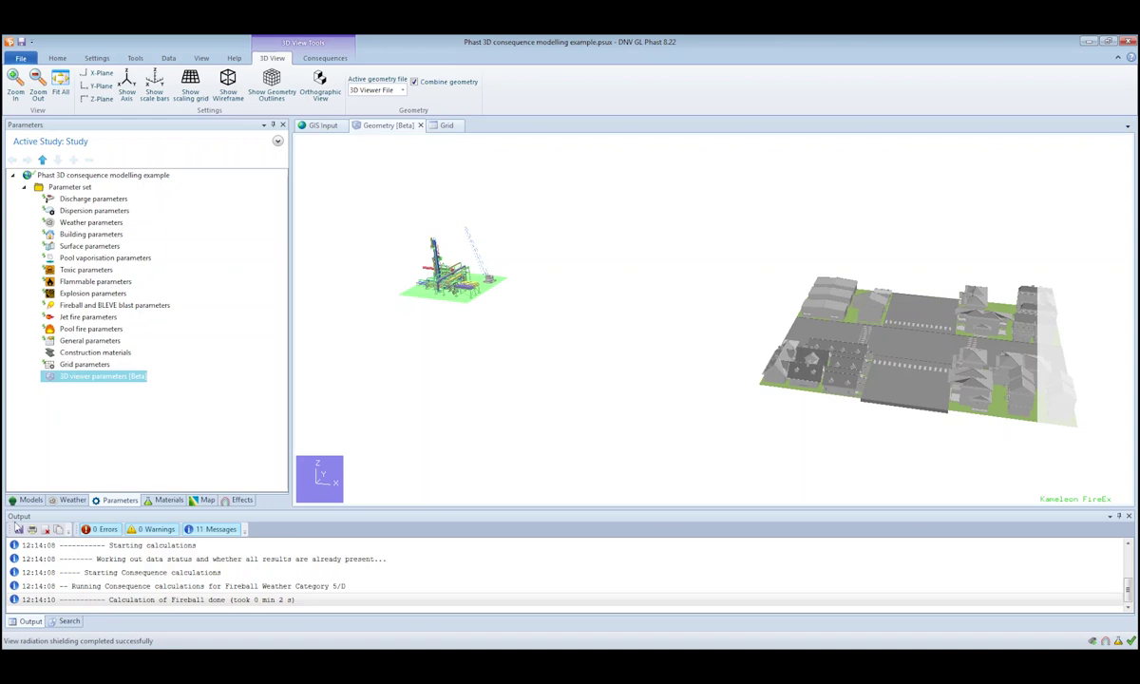
# Step: Open the 3D results [Beta] view for the Leak scenario
pyautogui.click(29, 499)
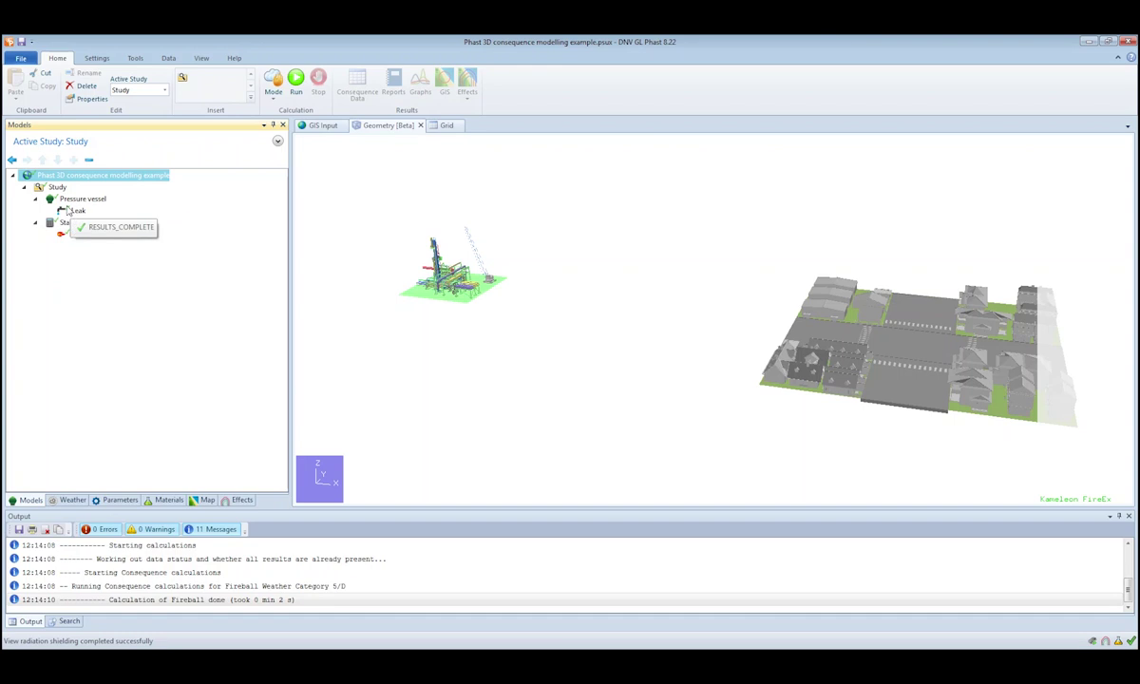
pyautogui.rightClick(71, 210)
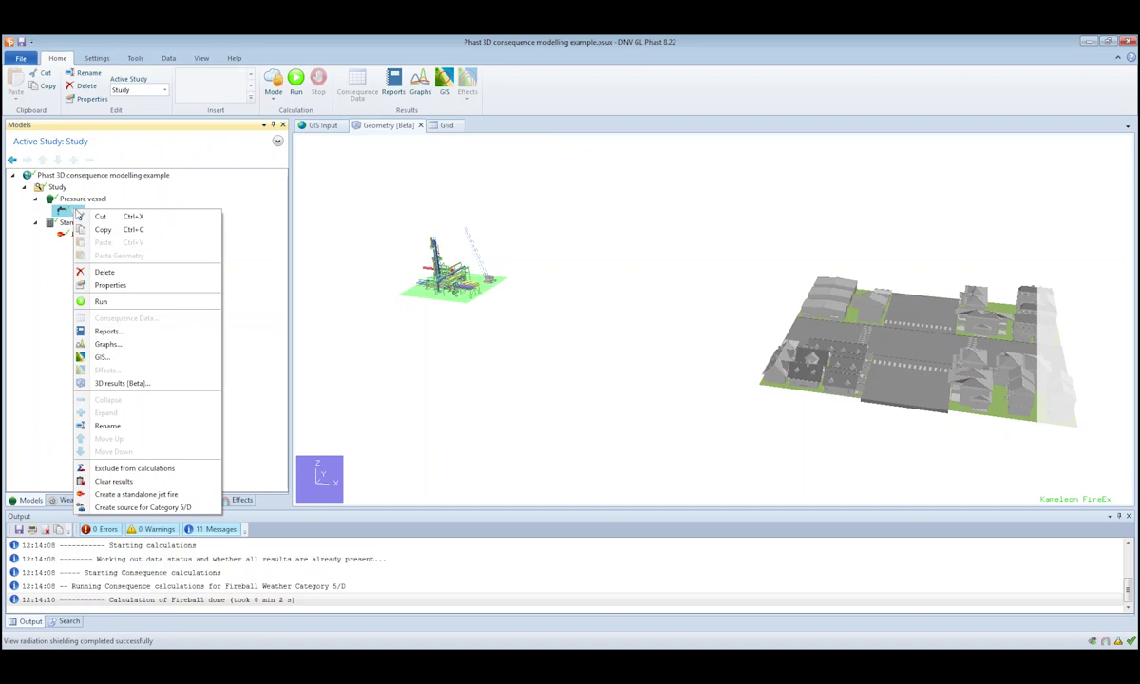
pyautogui.click(129, 385)
pyautogui.click(701, 475)
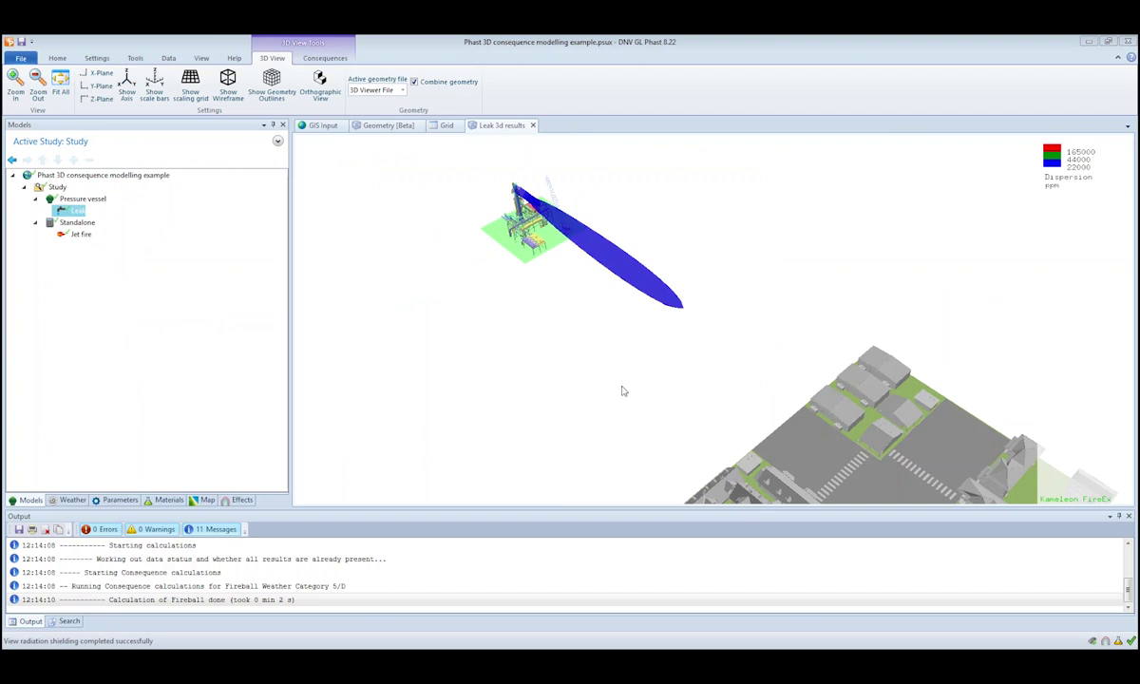
# Step: Orbit, pan and zoom around the blue plume, plant and town buildings
pyautogui.moveTo(643, 381)
pyautogui.mouseDown()
pyautogui.moveTo(729, 329)
pyautogui.moveTo(829, 318)
pyautogui.mouseUp()
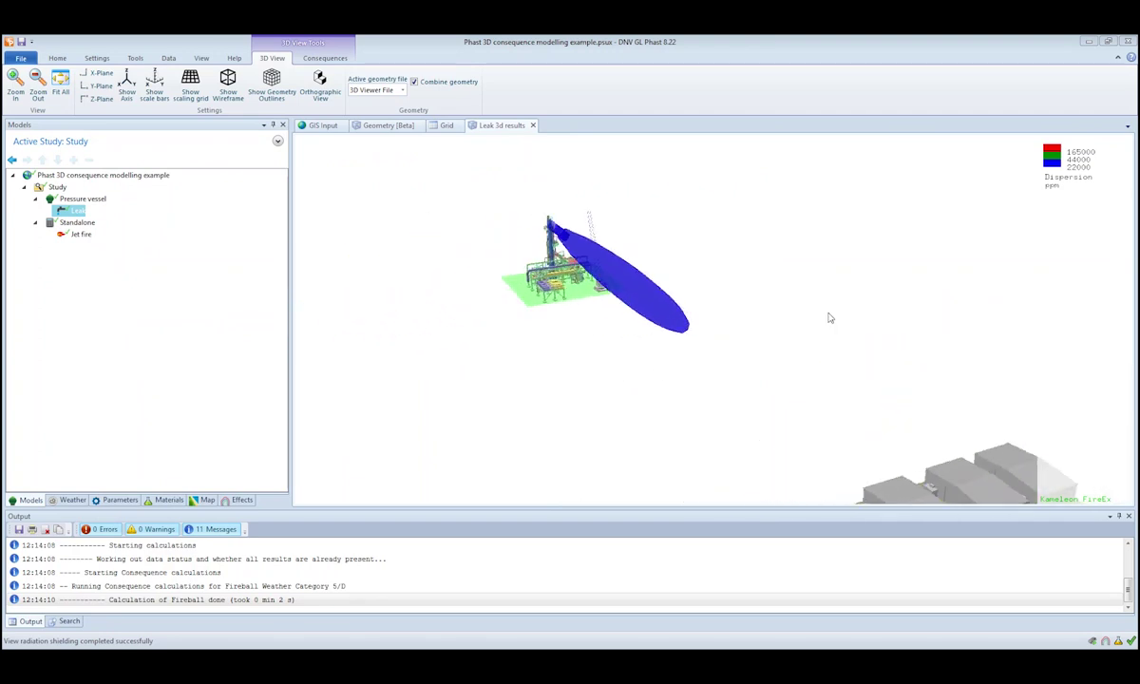
pyautogui.scroll(-3, 612, 295)
pyautogui.moveTo(613, 294); pyautogui.dragTo(544, 305)
pyautogui.scroll(3, 888, 348)
pyautogui.moveTo(888, 349); pyautogui.dragTo(798, 359, button='middle')
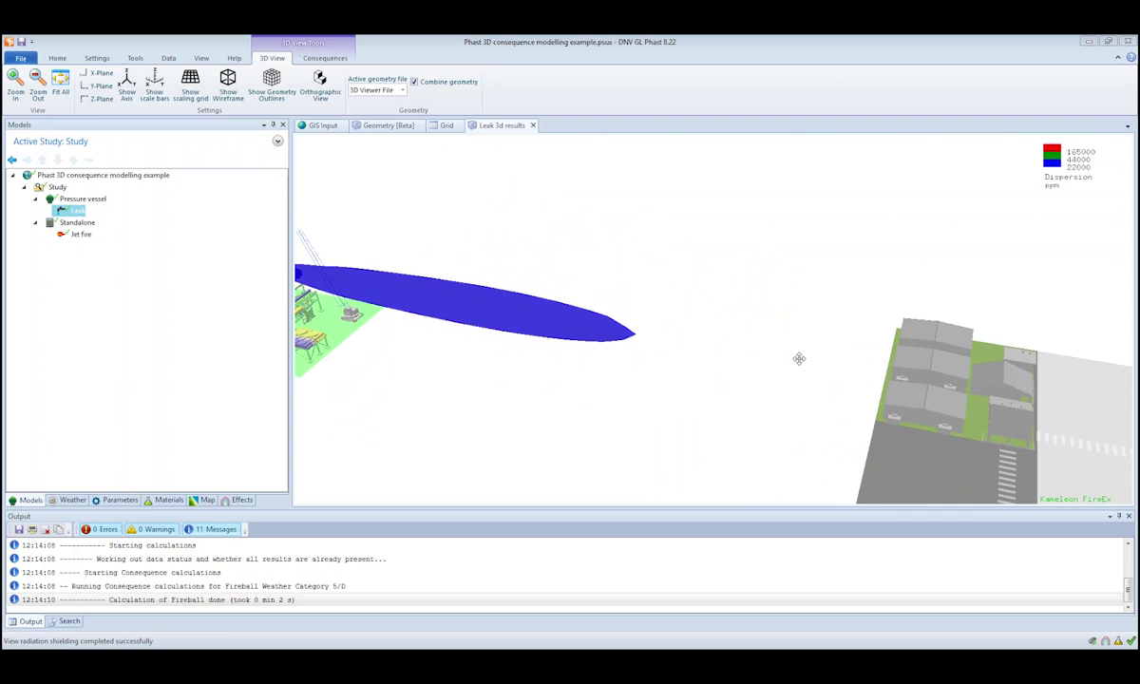
pyautogui.moveTo(511, 374); pyautogui.dragTo(667, 359)
pyautogui.scroll(-2, 668, 359)
pyautogui.scroll(1, 687, 356)
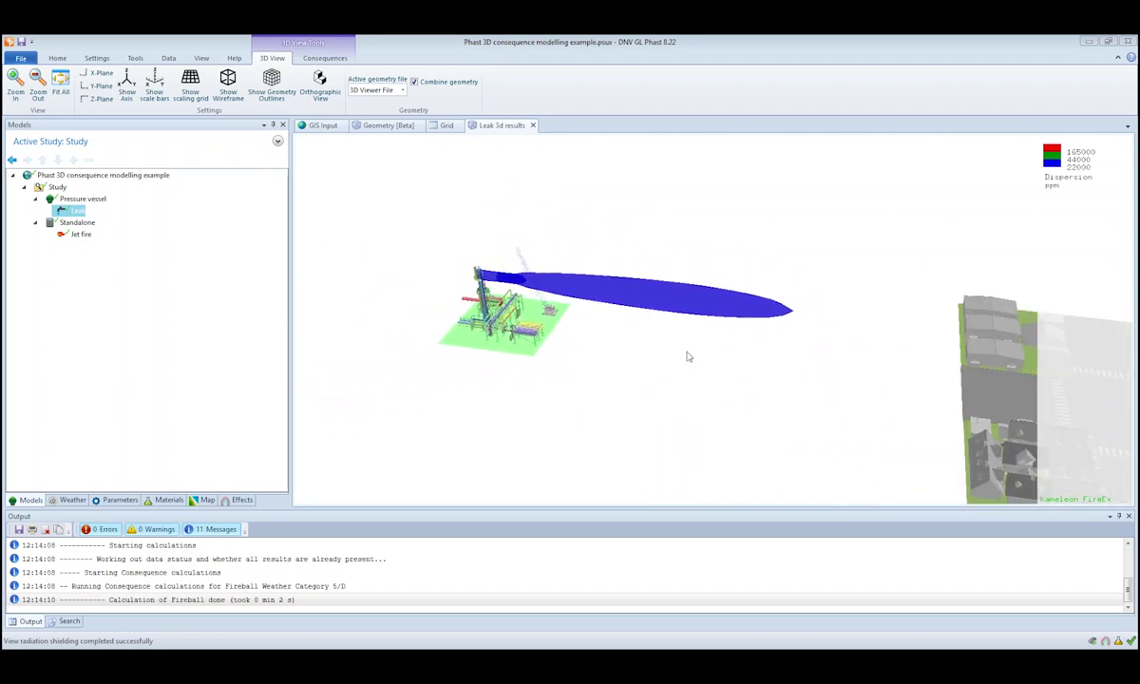
pyautogui.scroll(-2, 688, 356)
pyautogui.scroll(-1, 686, 354)
pyautogui.scroll(1, 706, 351)
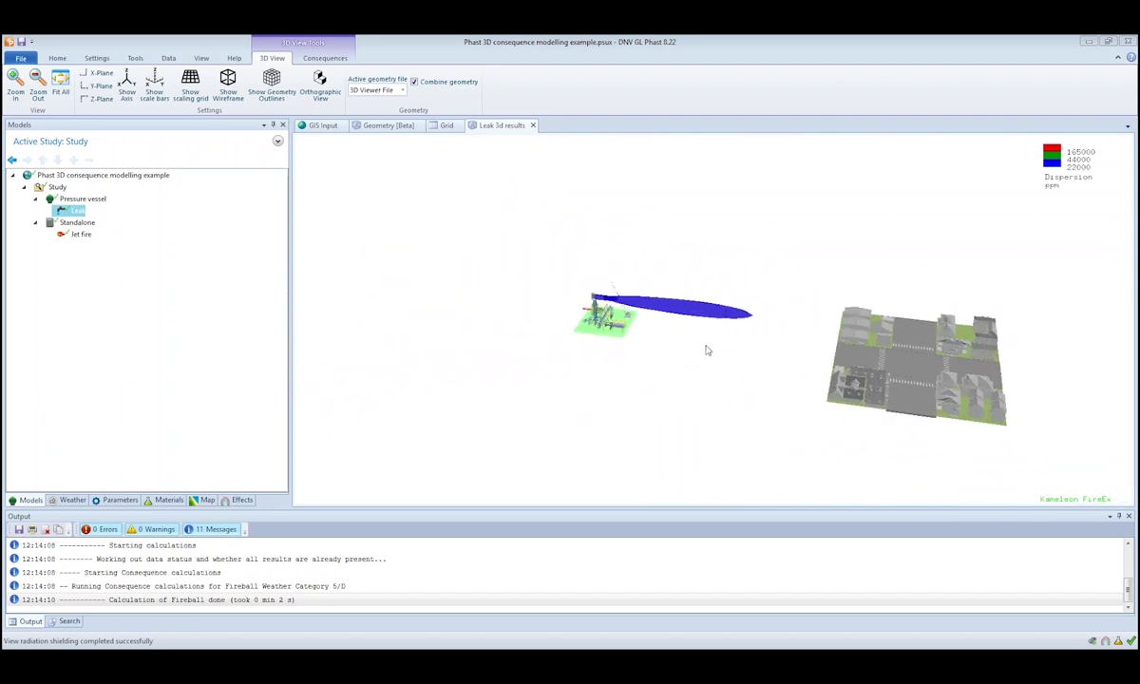
pyautogui.scroll(2, 706, 351)
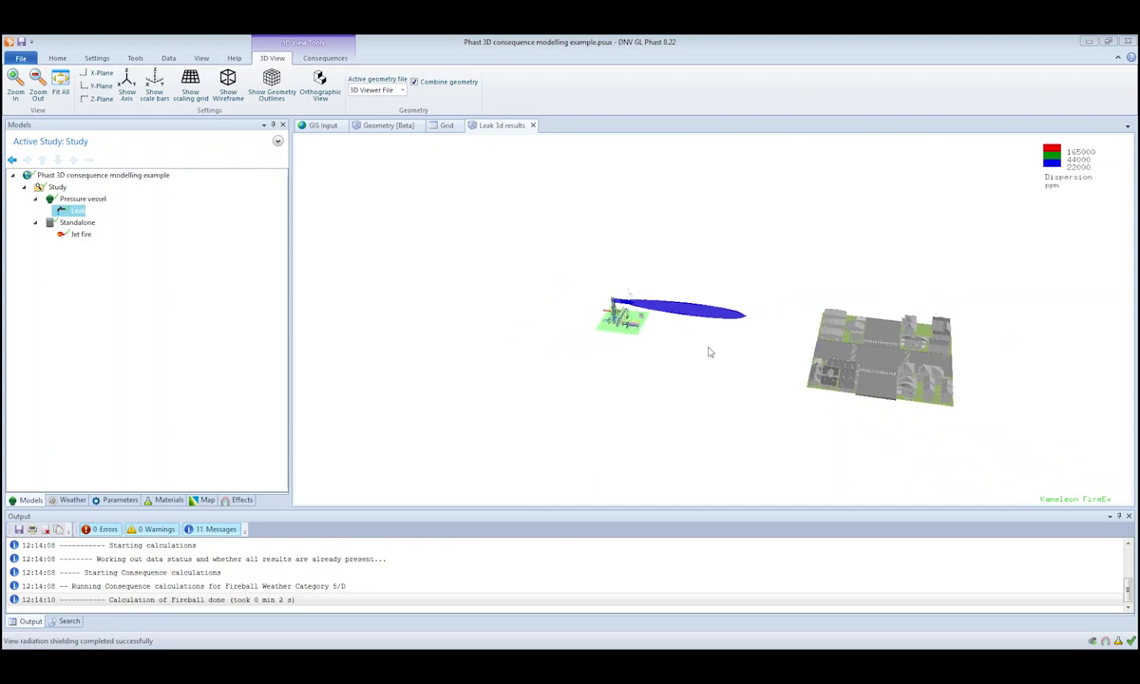
pyautogui.scroll(2, 708, 353)
pyautogui.scroll(1, 708, 352)
pyautogui.scroll(-3, 706, 352)
pyautogui.scroll(4, 704, 351)
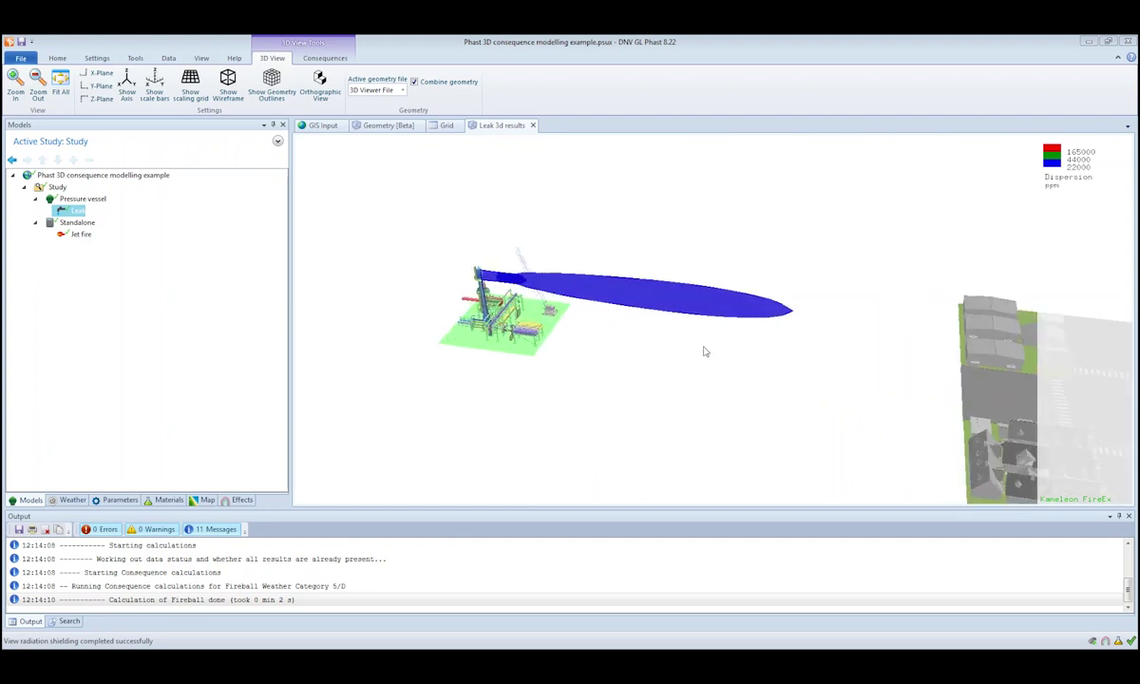
pyautogui.scroll(-3, 703, 352)
pyautogui.scroll(-1, 704, 350)
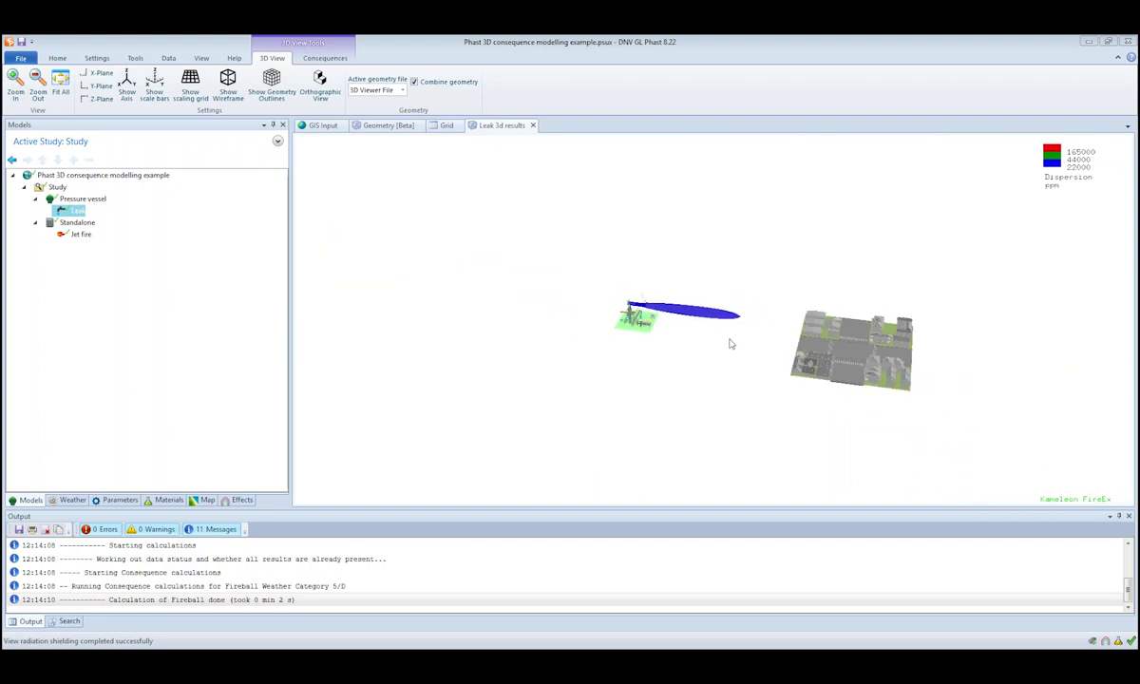
pyautogui.moveTo(730, 344)
pyautogui.mouseDown()
pyautogui.moveTo(605, 333)
pyautogui.moveTo(698, 403)
pyautogui.moveTo(637, 308)
pyautogui.moveTo(642, 361)
pyautogui.moveTo(649, 331)
pyautogui.mouseUp()
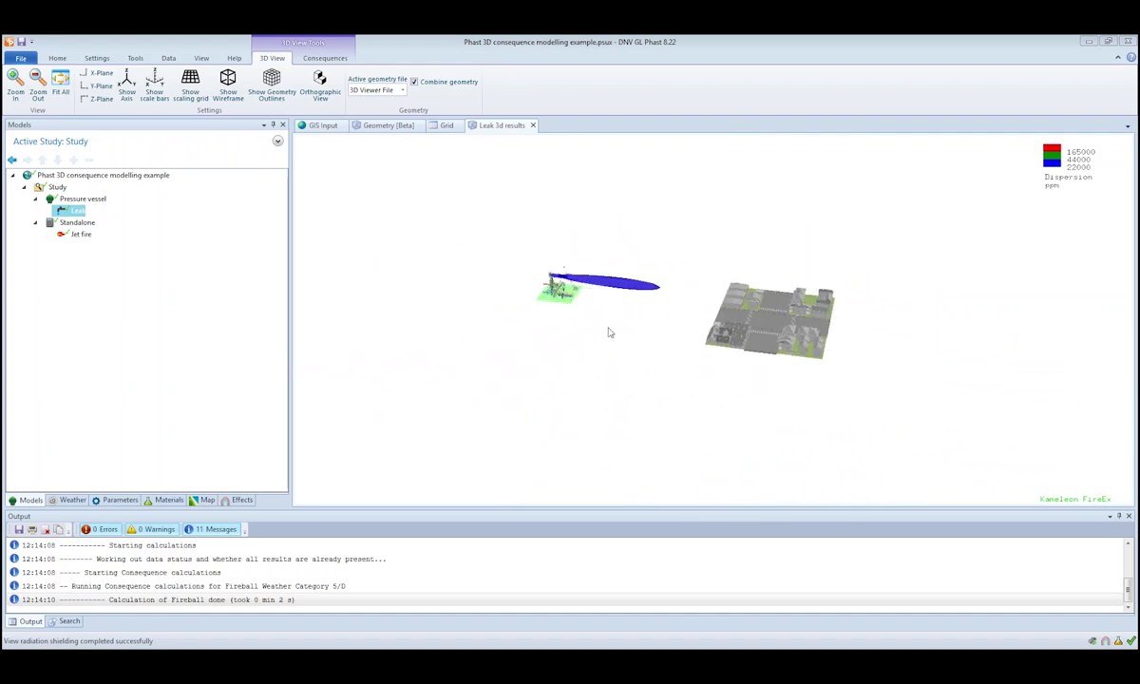
pyautogui.moveTo(593, 322)
pyautogui.mouseDown()
pyautogui.moveTo(875, 305)
pyautogui.moveTo(936, 281)
pyautogui.moveTo(665, 304)
pyautogui.moveTo(603, 285)
pyautogui.moveTo(560, 304)
pyautogui.moveTo(619, 448)
pyautogui.moveTo(648, 199)
pyautogui.moveTo(621, 293)
pyautogui.moveTo(608, 291)
pyautogui.moveTo(745, 333)
pyautogui.mouseUp()
pyautogui.scroll(3, 608, 291)
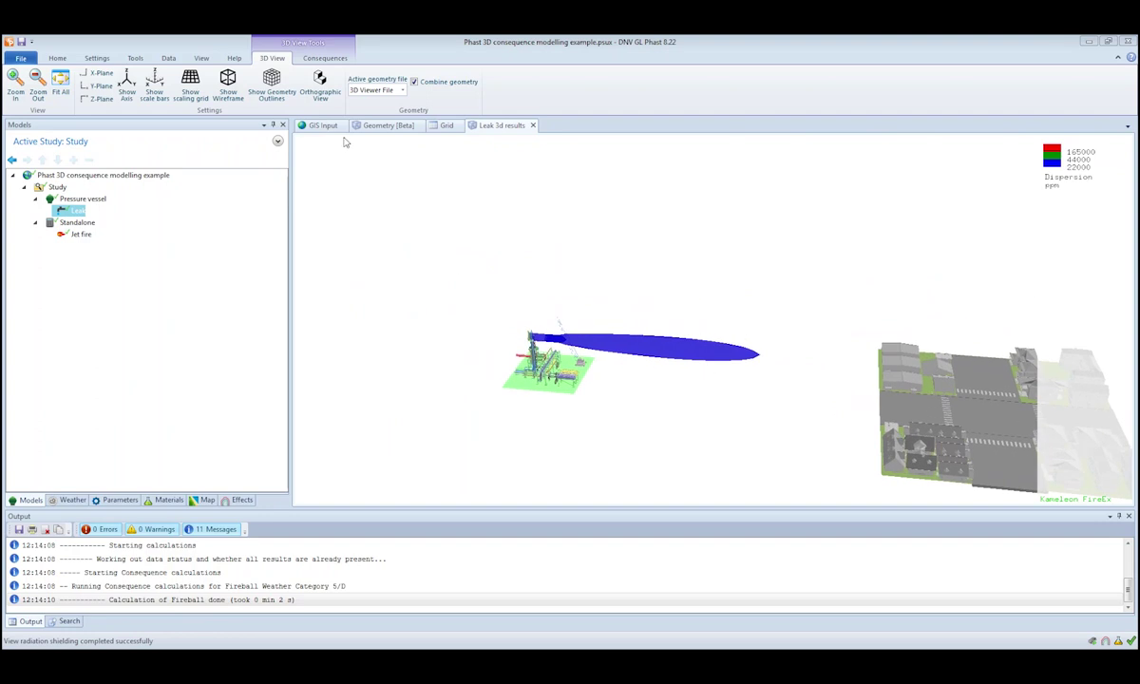
# Step: Lower the Concentration iso-surface level from 22000 ppm to about 12883 ppm
pyautogui.click(324, 59)
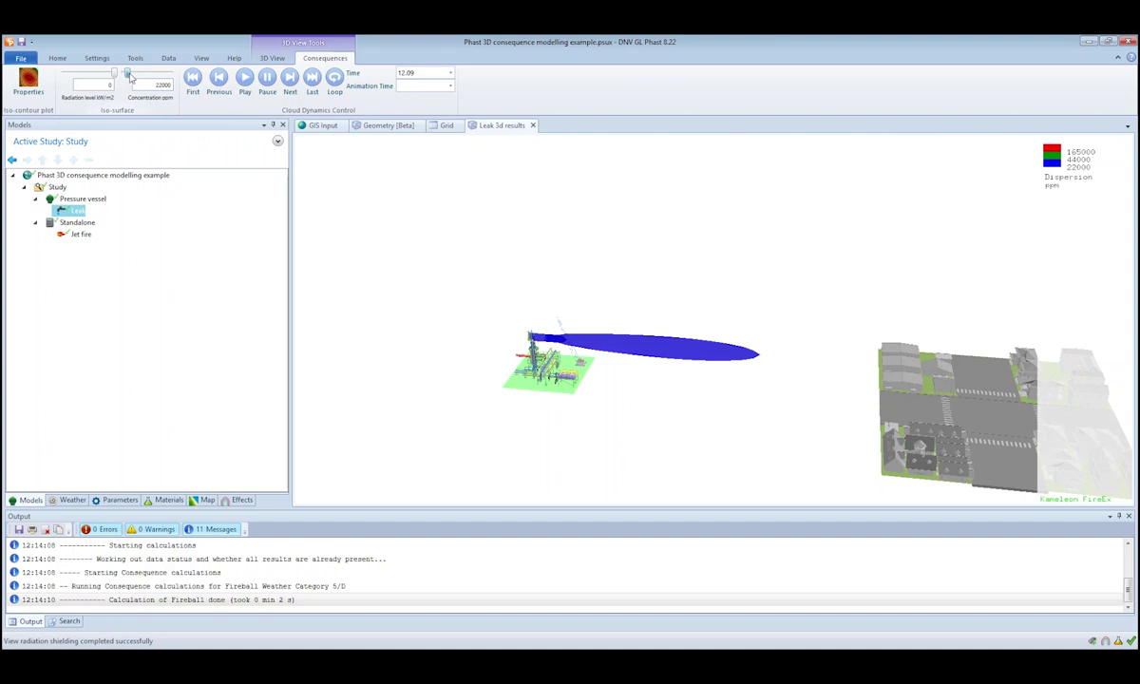
pyautogui.moveTo(131, 77); pyautogui.dragTo(129, 80)
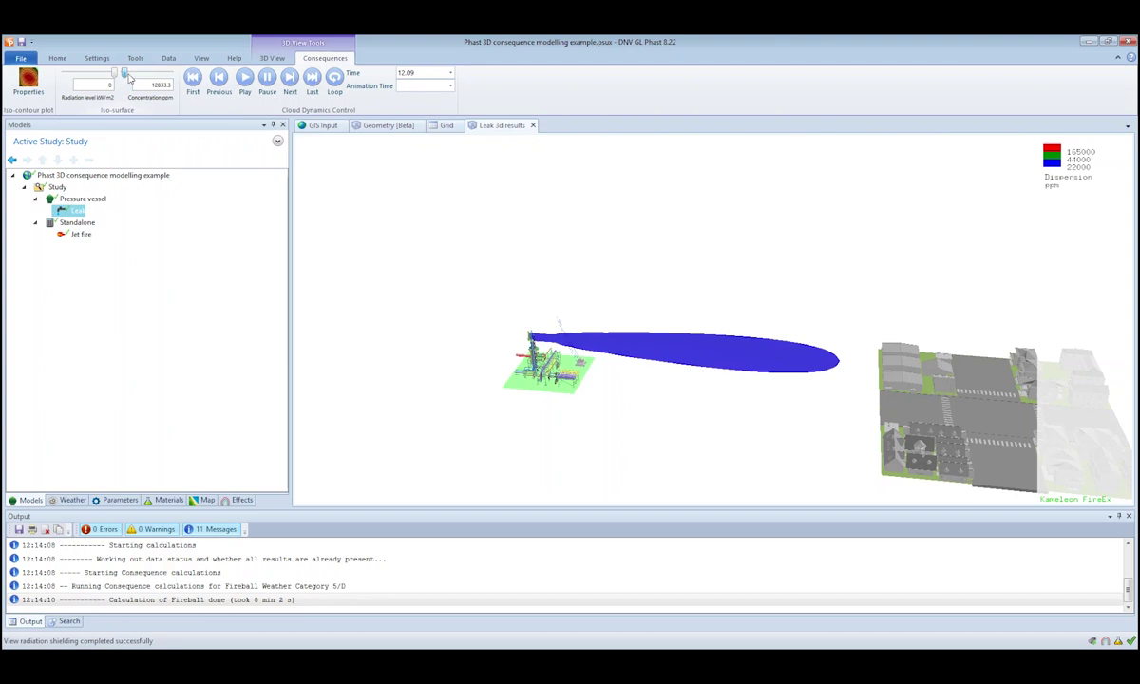
pyautogui.moveTo(675, 314)
pyautogui.mouseDown()
pyautogui.moveTo(615, 359)
pyautogui.moveTo(847, 371)
pyautogui.mouseUp()
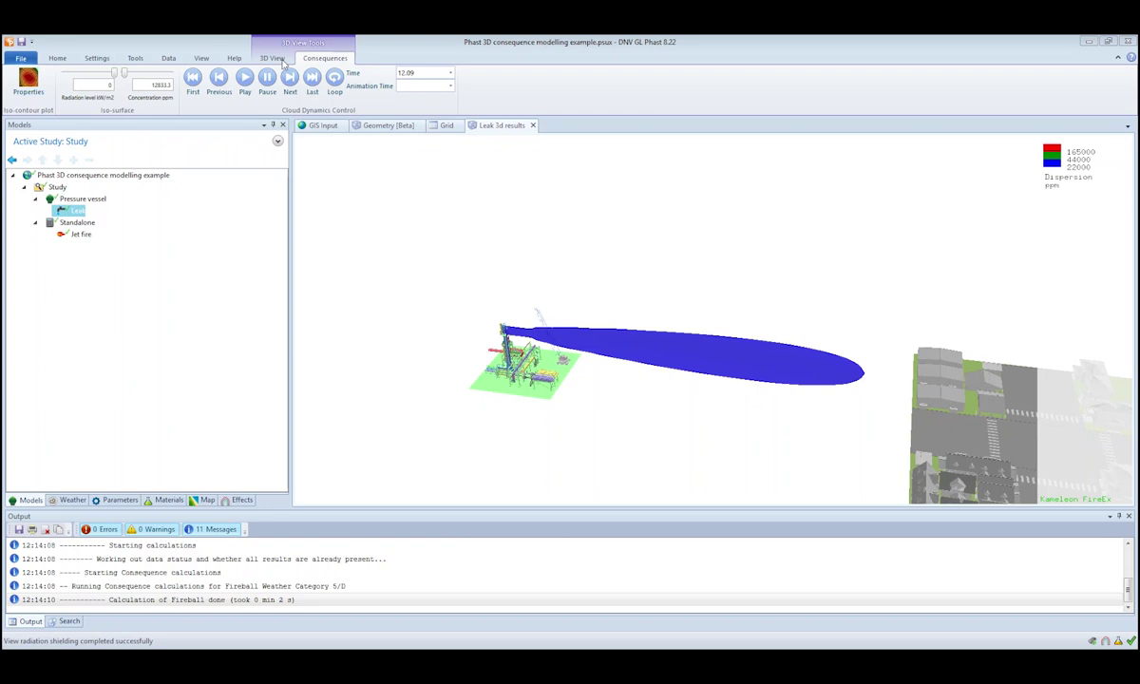
# Step: Hide the iso-surface and z-plane contour and show the y-plane iso-contour plot instead
pyautogui.click(28, 84)
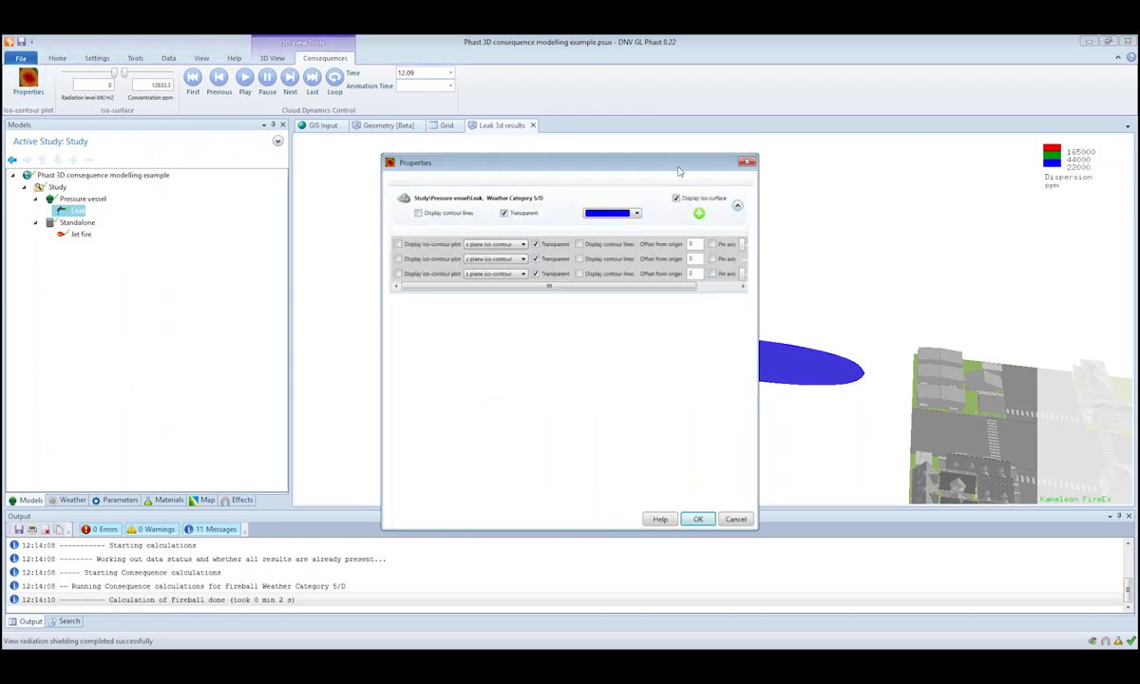
pyautogui.moveTo(683, 200); pyautogui.dragTo(385, 176)
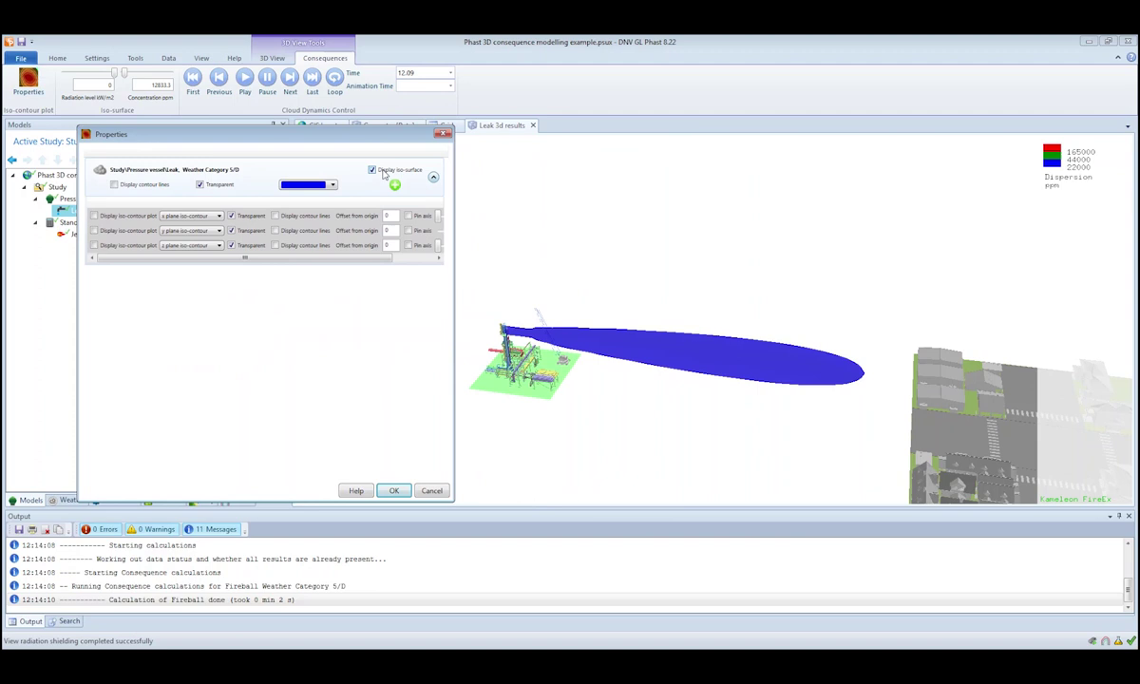
pyautogui.click(372, 170)
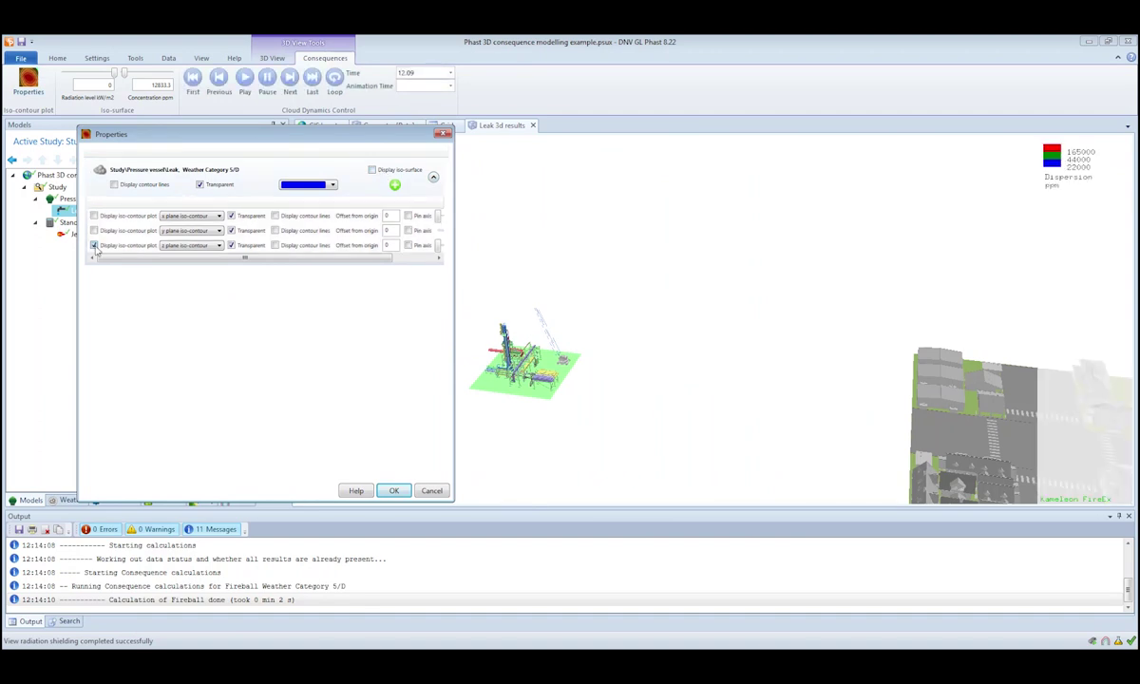
pyautogui.click(94, 245)
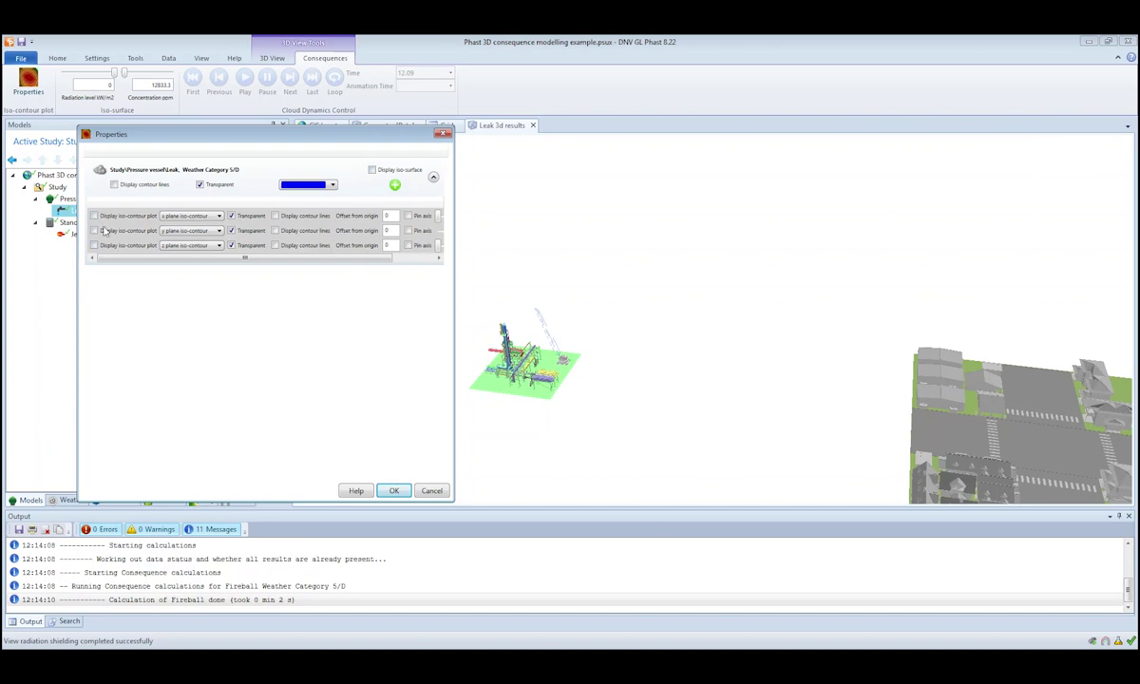
pyautogui.click(95, 231)
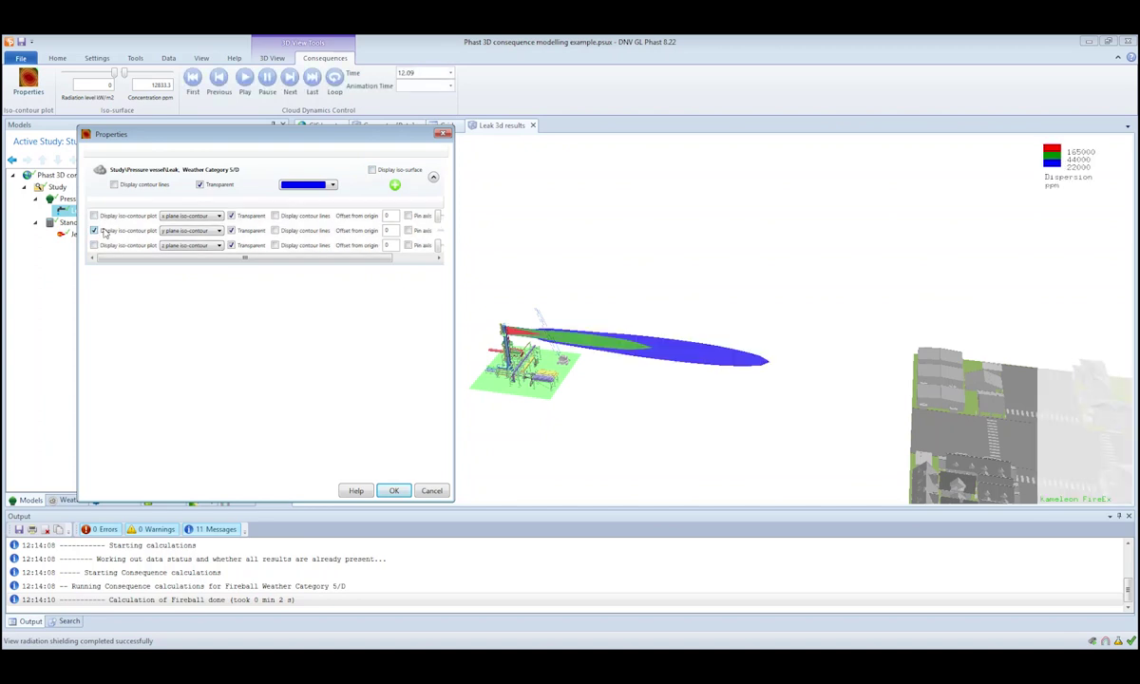
pyautogui.click(393, 490)
pyautogui.moveTo(847, 407)
pyautogui.mouseDown()
pyautogui.moveTo(736, 361)
pyautogui.moveTo(432, 311)
pyautogui.moveTo(844, 357)
pyautogui.moveTo(732, 331)
pyautogui.moveTo(603, 378)
pyautogui.moveTo(575, 363)
pyautogui.moveTo(609, 355)
pyautogui.mouseUp()
pyautogui.scroll(2, 602, 378)
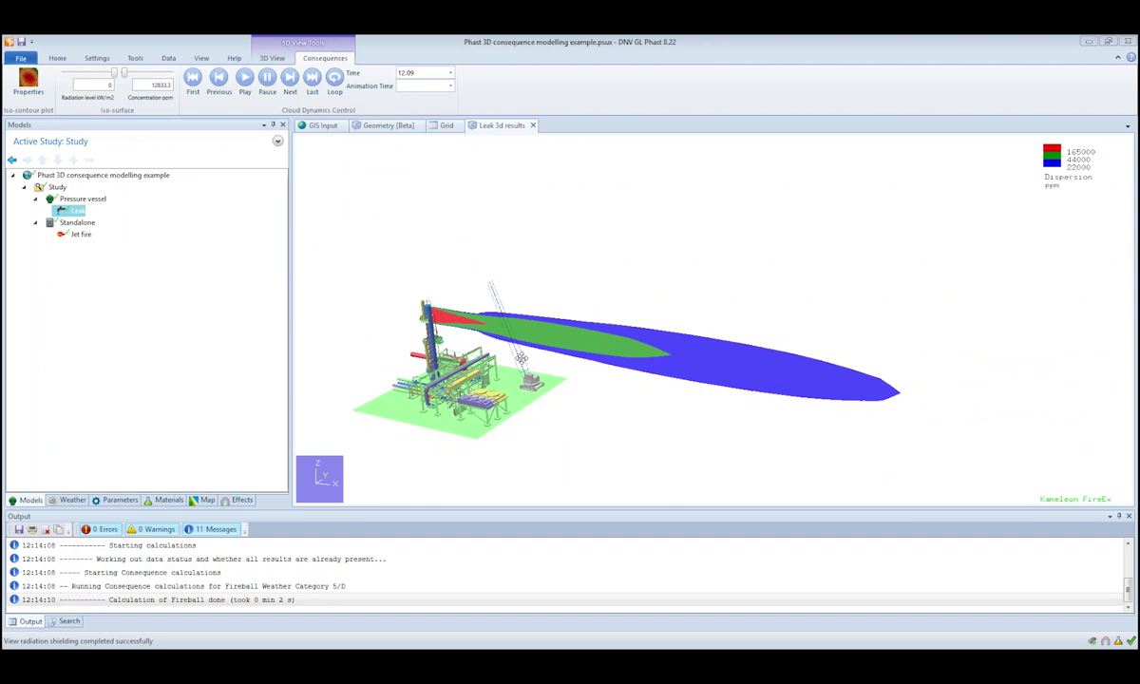
# Step: Move the y-plane contour's pin axis to about −3.4 and inspect it from several sides
pyautogui.moveTo(490, 340); pyautogui.dragTo(456, 343)
pyautogui.click(28, 81)
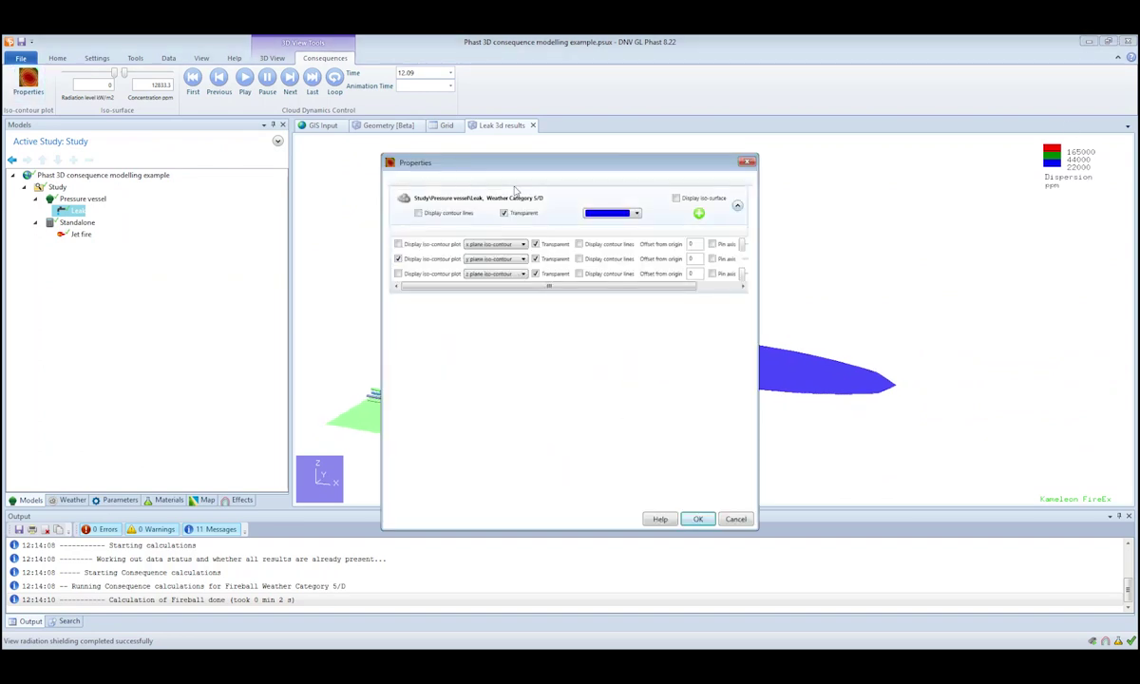
pyautogui.moveTo(532, 162)
pyautogui.mouseDown()
pyautogui.moveTo(289, 156)
pyautogui.moveTo(155, 137)
pyautogui.mouseUp()
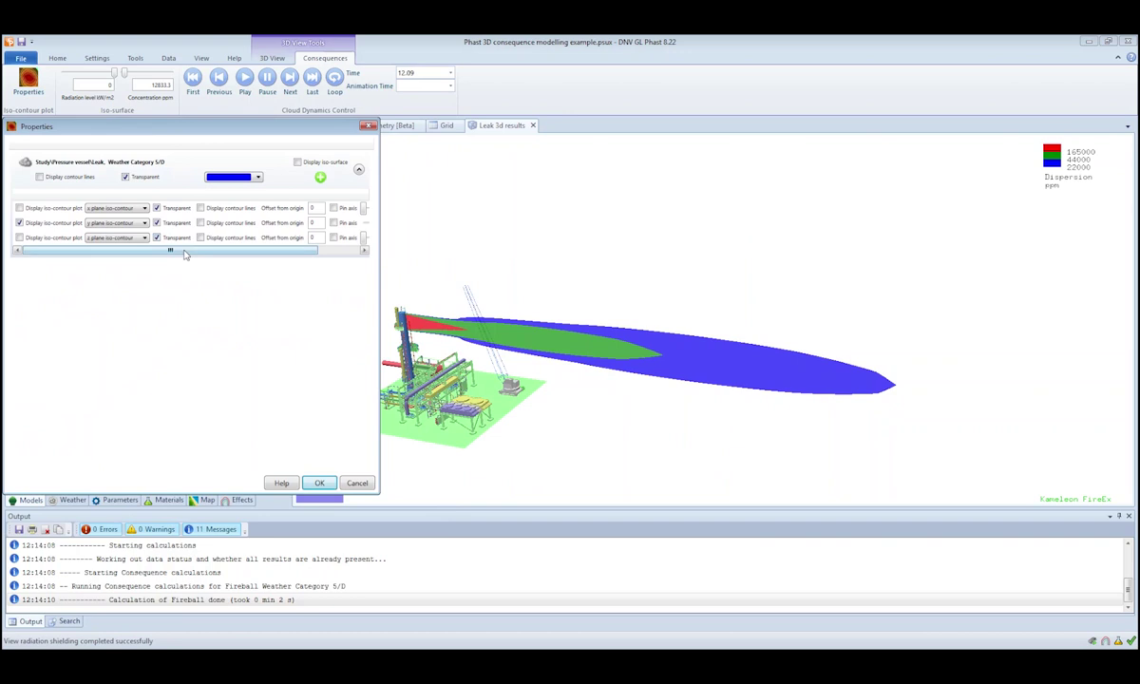
pyautogui.moveTo(177, 250); pyautogui.dragTo(217, 251)
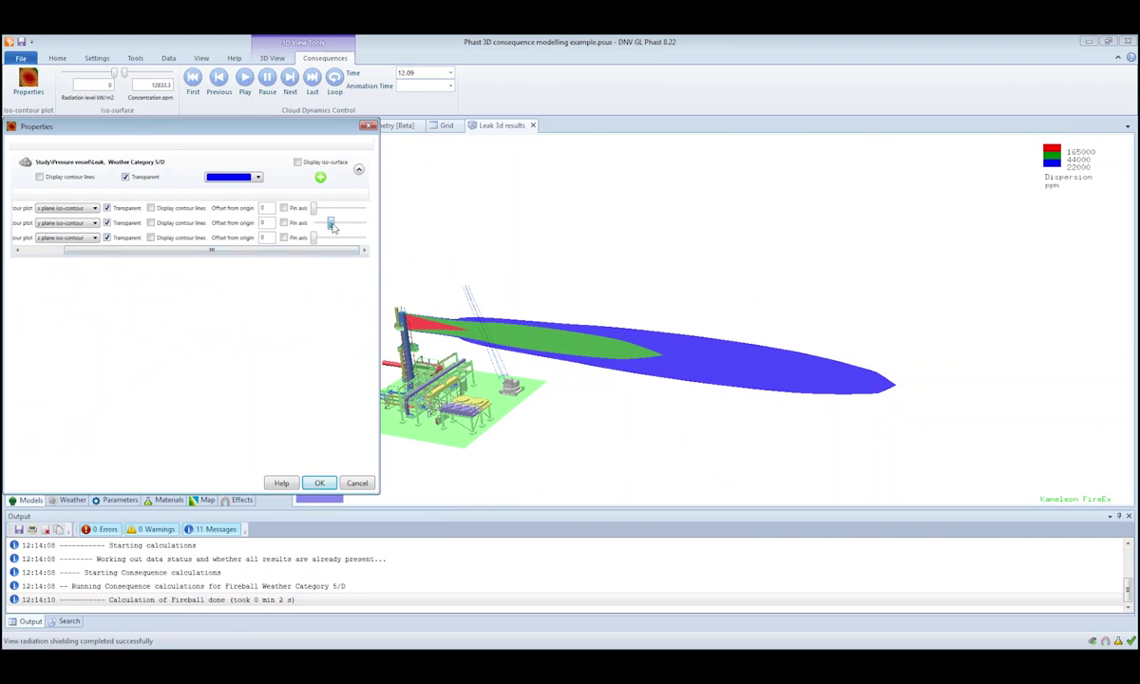
pyautogui.moveTo(331, 226); pyautogui.dragTo(332, 225)
pyautogui.click(321, 483)
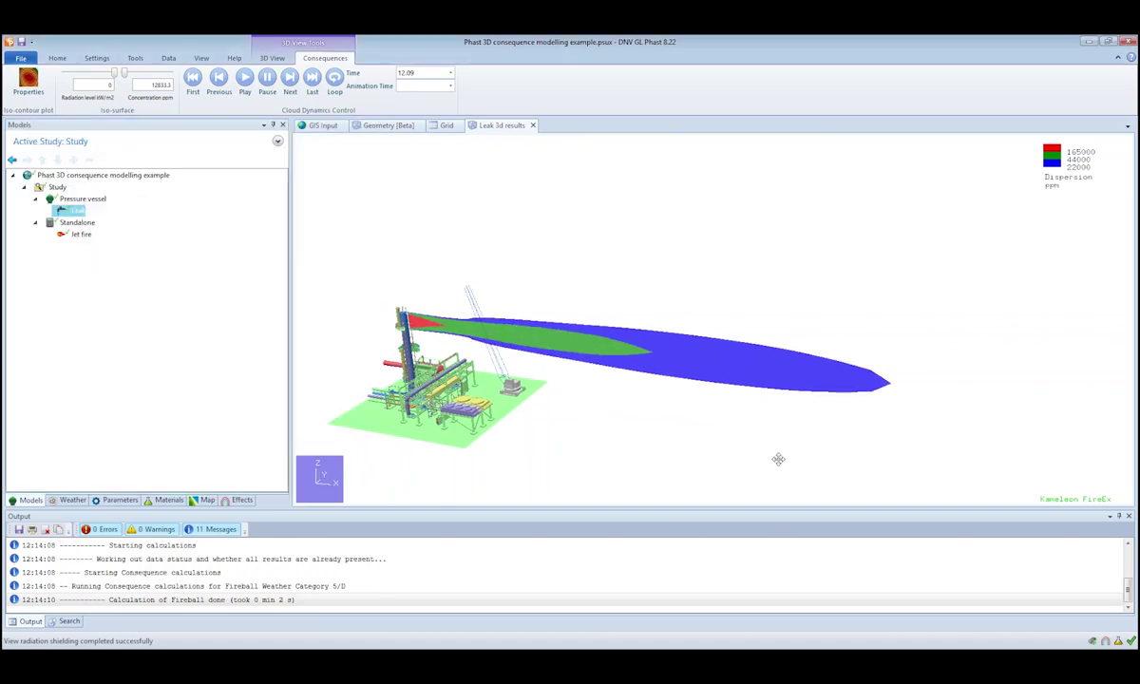
pyautogui.moveTo(779, 460); pyautogui.dragTo(389, 399)
pyautogui.moveTo(722, 432)
pyautogui.mouseDown()
pyautogui.moveTo(589, 399)
pyautogui.moveTo(503, 397)
pyautogui.moveTo(590, 399)
pyautogui.moveTo(681, 436)
pyautogui.moveTo(946, 475)
pyautogui.moveTo(980, 449)
pyautogui.mouseUp()
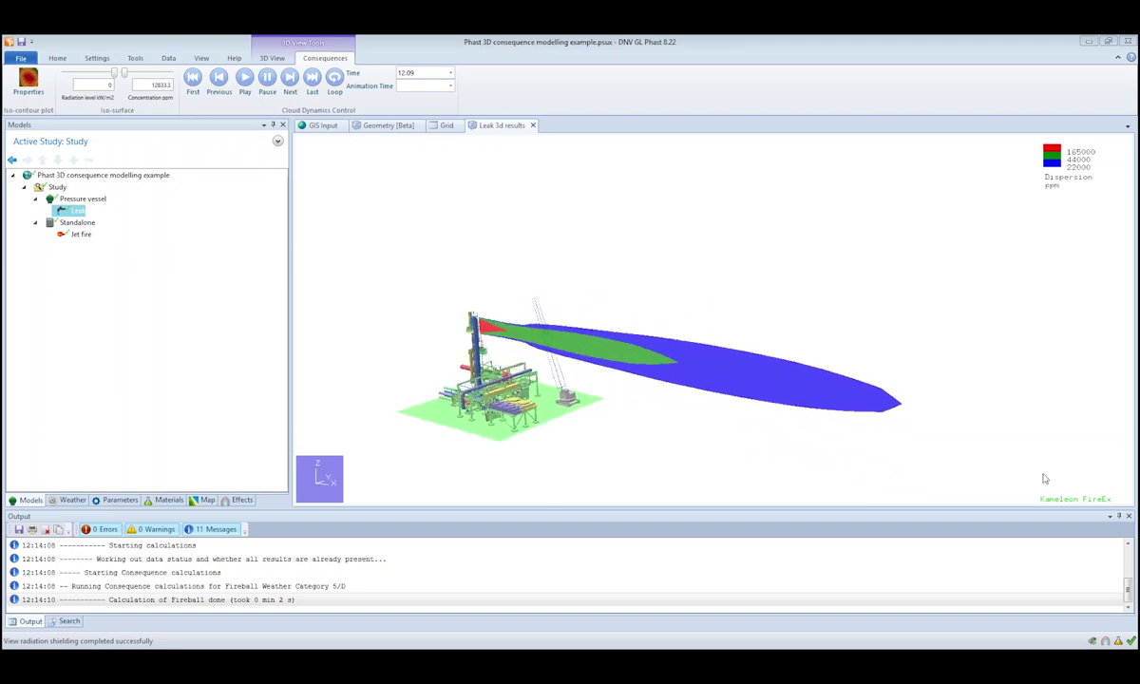
# Step: Close the Leak 3D results and open 3D results [Beta] for the Jet fire
pyautogui.click(532, 125)
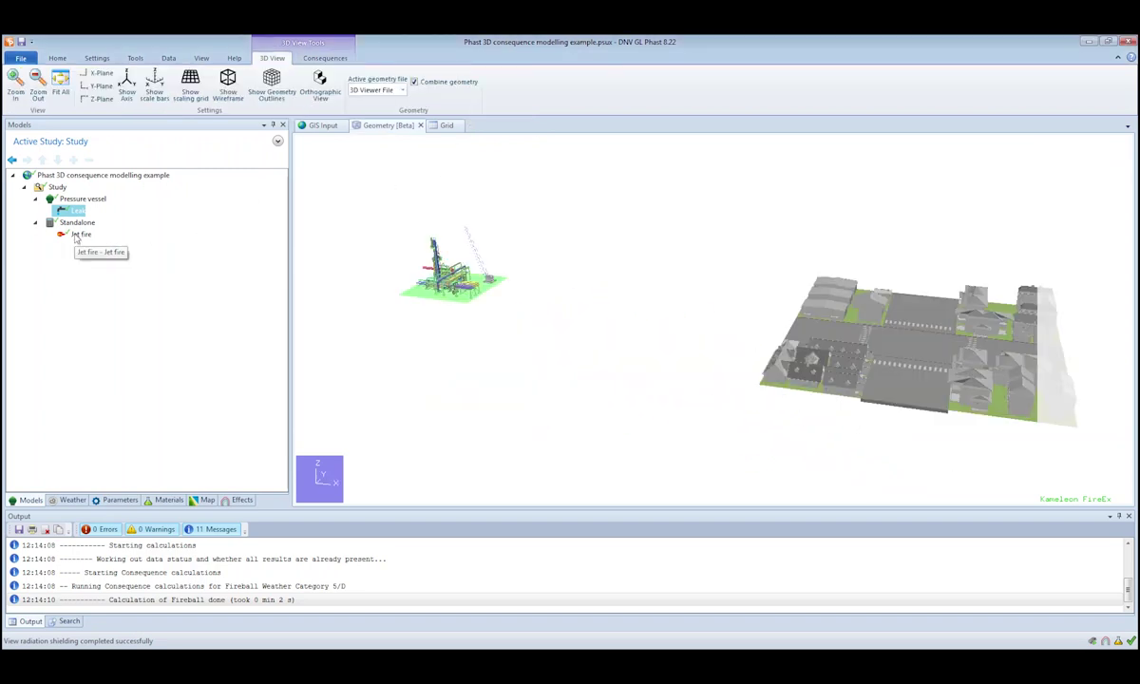
pyautogui.rightClick(78, 234)
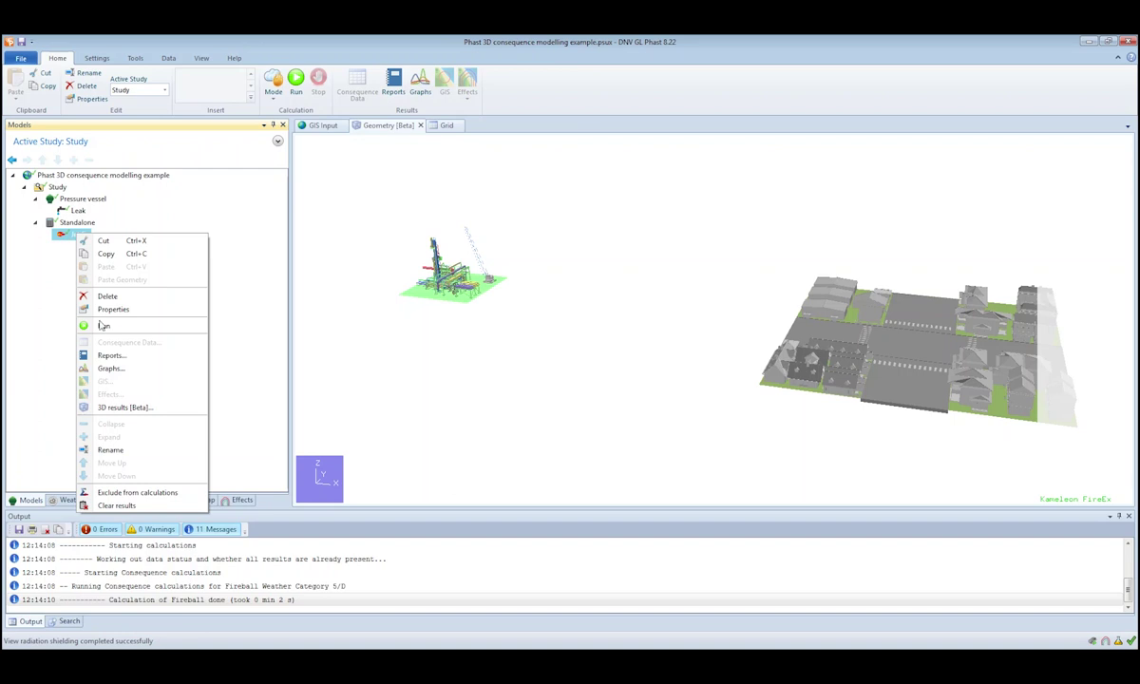
pyautogui.click(128, 407)
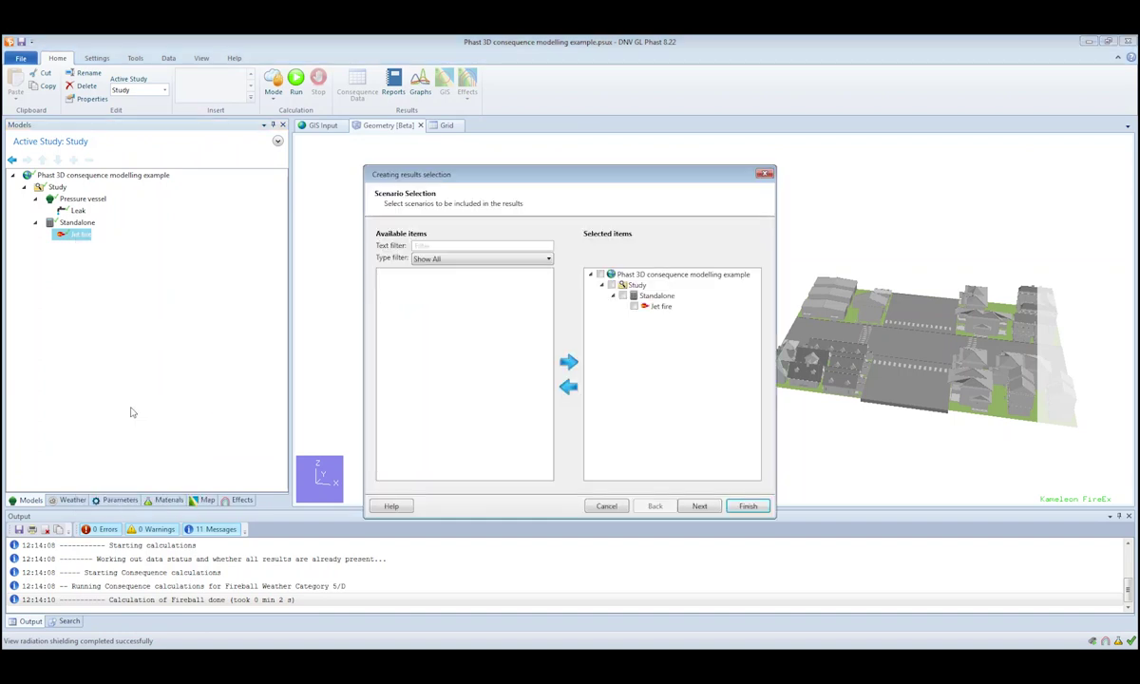
pyautogui.click(746, 505)
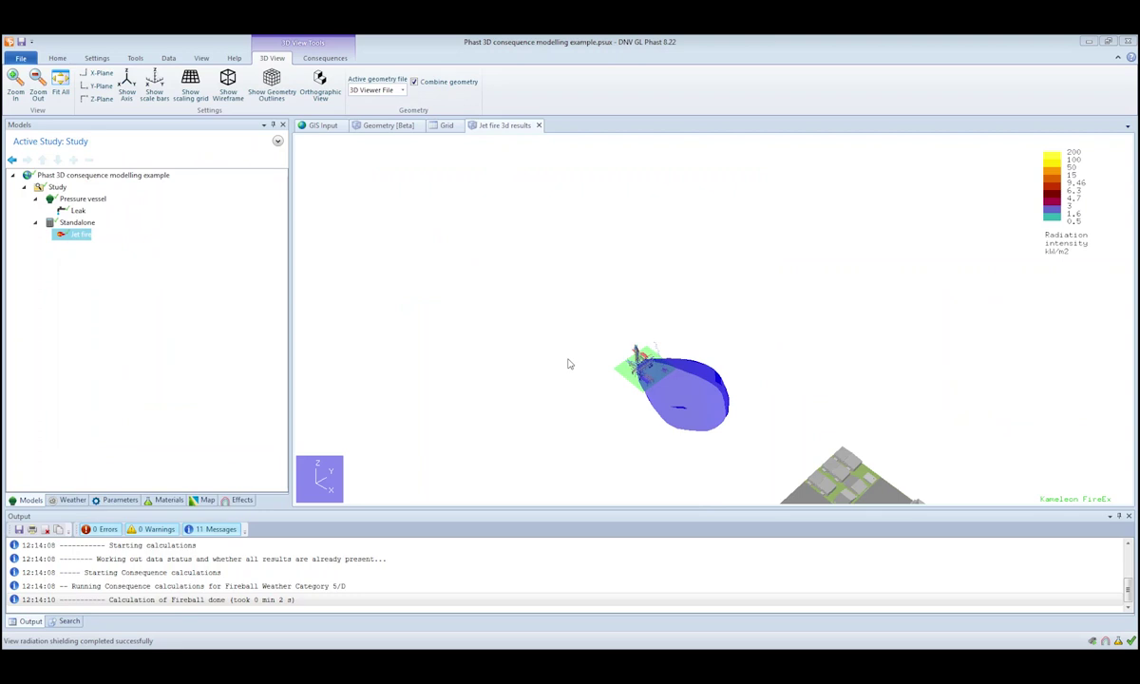
# Step: Lower the jet fire's Radiation level iso-surface to about 71 kW/m²
pyautogui.moveTo(568, 364)
pyautogui.mouseDown()
pyautogui.moveTo(655, 408)
pyautogui.moveTo(753, 432)
pyautogui.moveTo(732, 372)
pyautogui.moveTo(694, 361)
pyautogui.moveTo(606, 235)
pyautogui.moveTo(644, 265)
pyautogui.moveTo(692, 427)
pyautogui.moveTo(706, 391)
pyautogui.mouseUp()
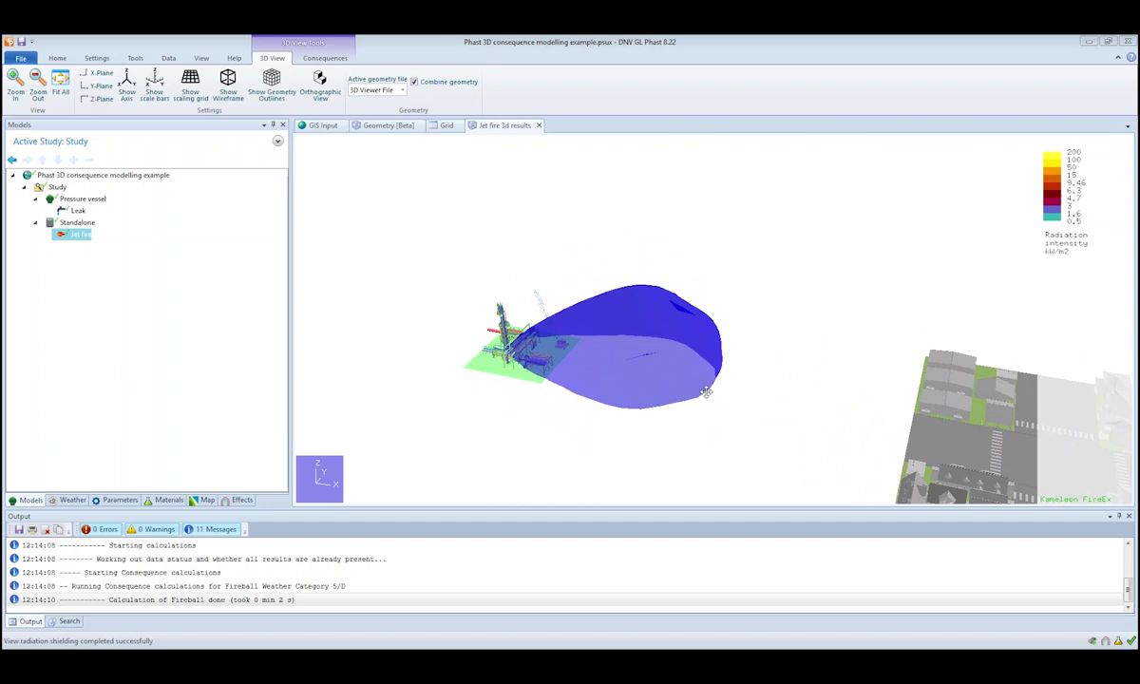
pyautogui.click(318, 58)
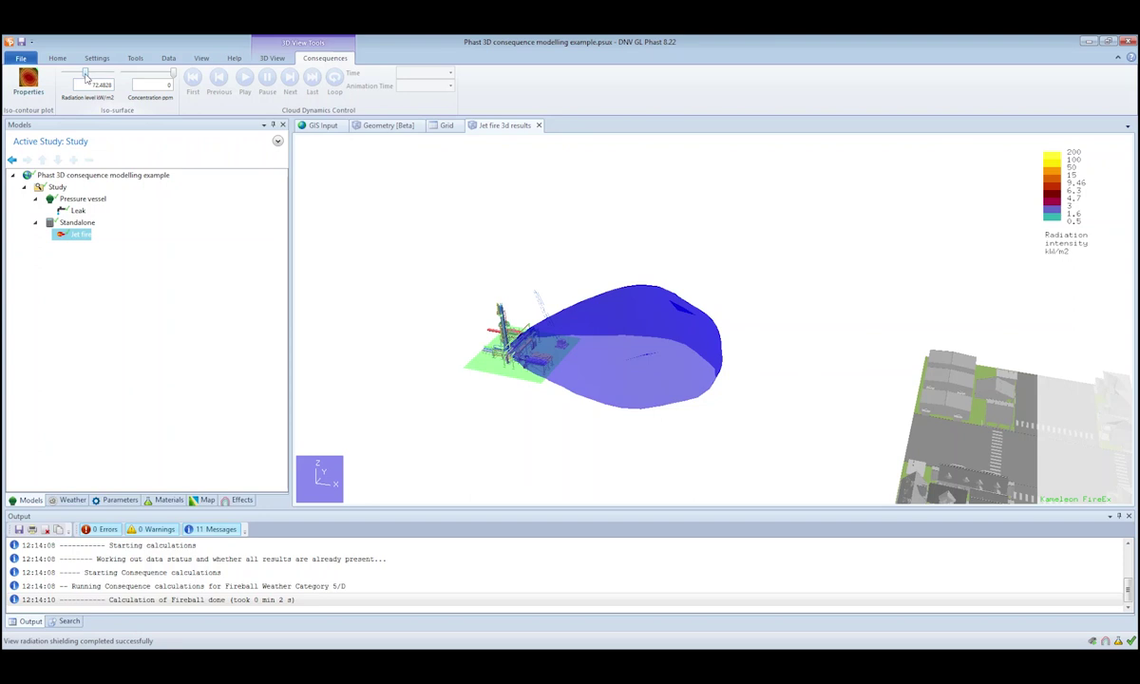
pyautogui.moveTo(85, 76)
pyautogui.mouseDown()
pyautogui.moveTo(69, 76)
pyautogui.moveTo(106, 76)
pyautogui.moveTo(83, 74)
pyautogui.mouseUp()
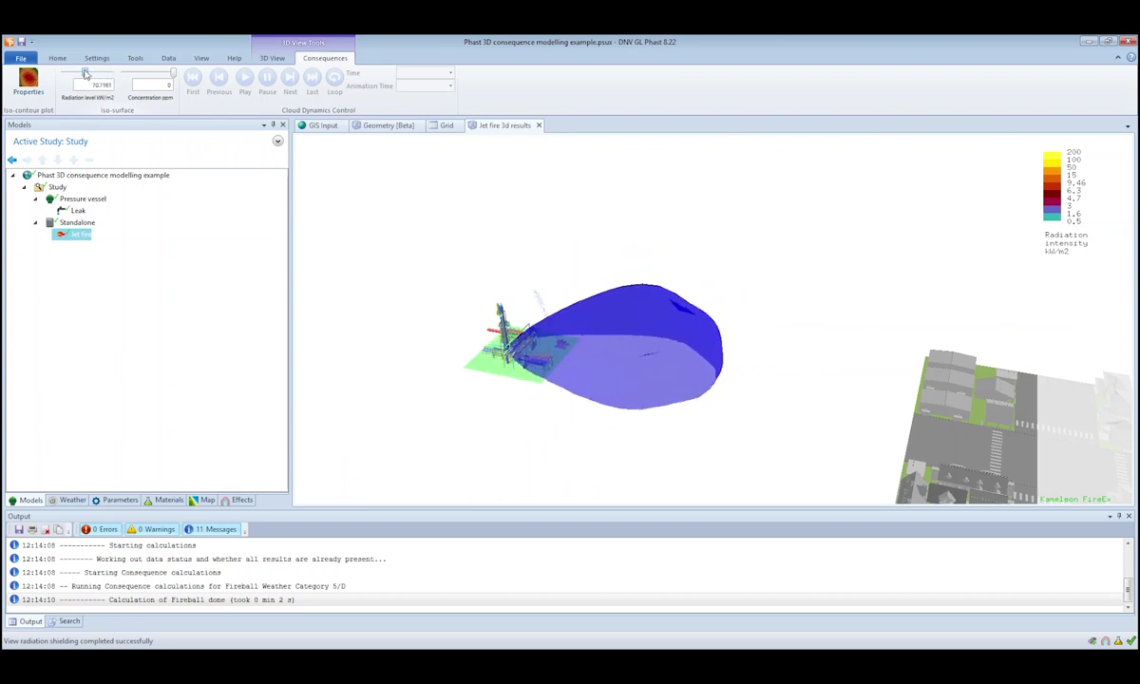
# Step: Hide the blue jet-fire iso-surface, show the z-plane radiation contour plot, and lower the viewing angle
pyautogui.click(35, 81)
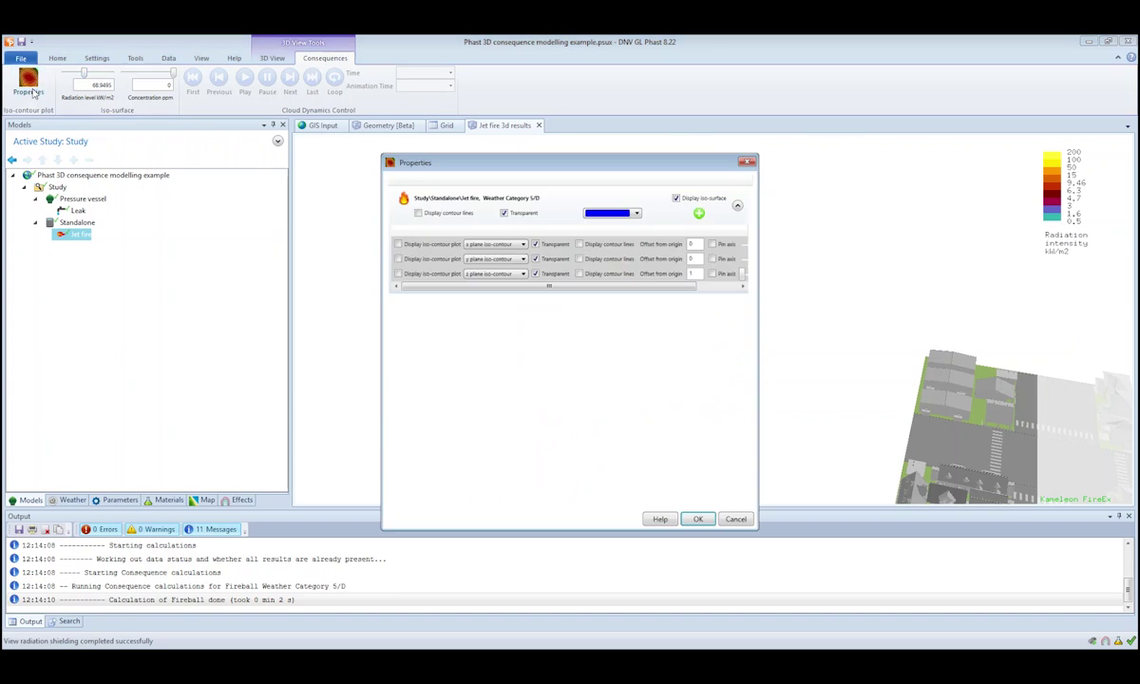
pyautogui.moveTo(576, 165); pyautogui.dragTo(207, 120)
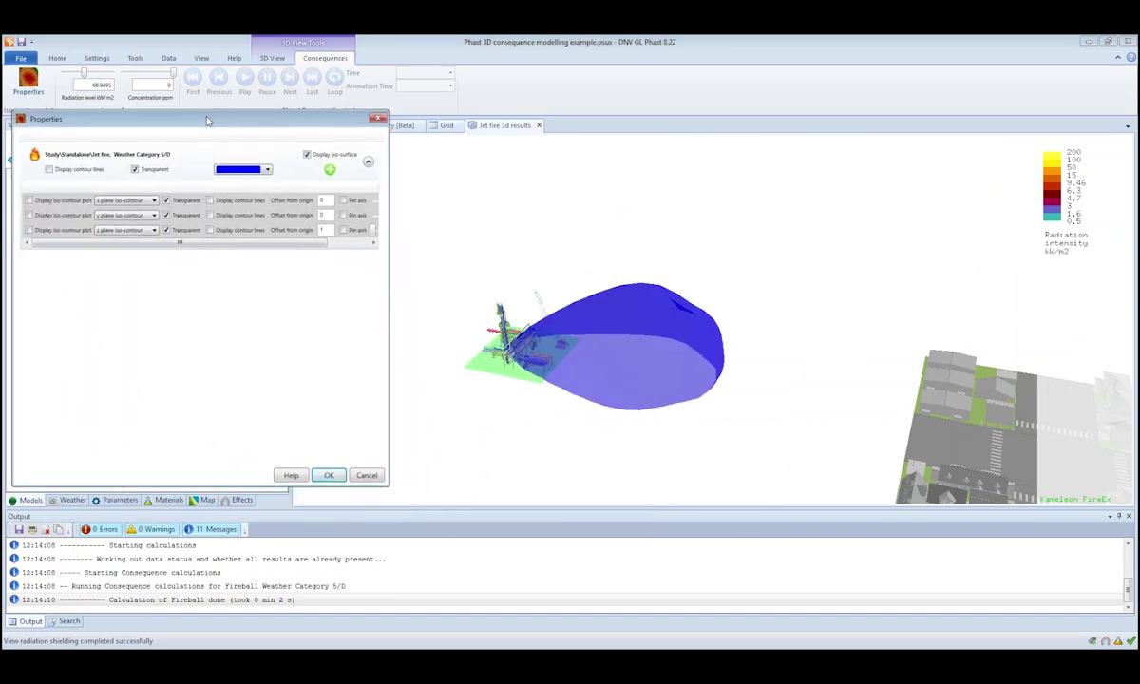
pyautogui.click(323, 159)
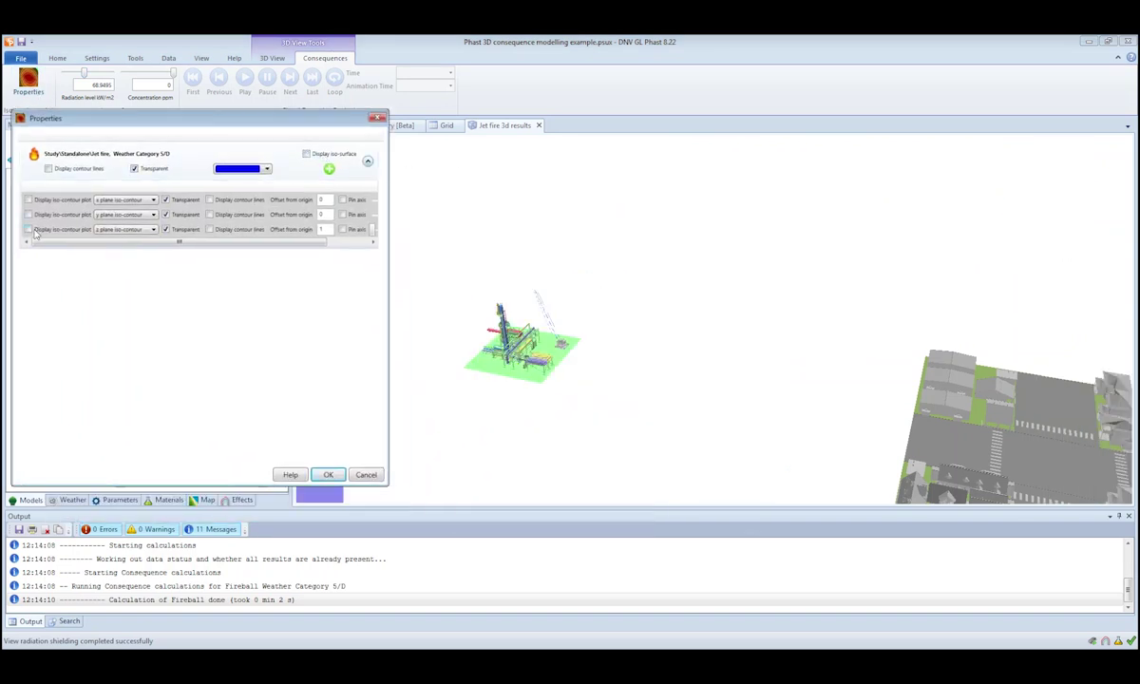
pyautogui.click(35, 230)
pyautogui.click(325, 474)
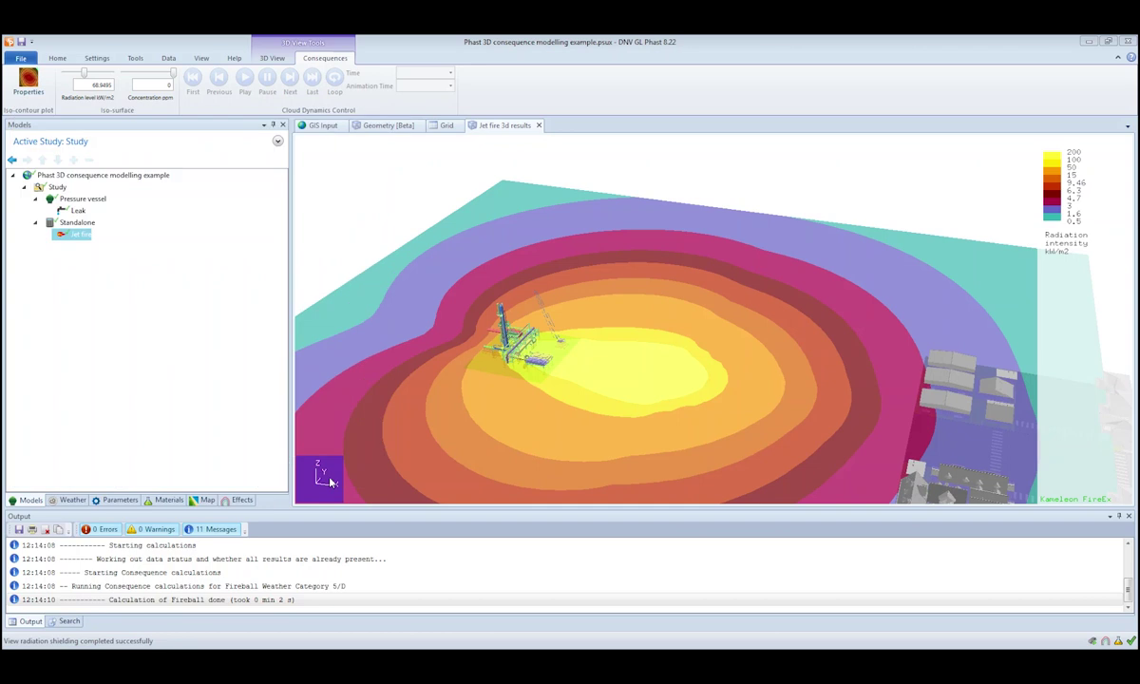
pyautogui.moveTo(678, 500)
pyautogui.mouseDown()
pyautogui.moveTo(687, 407)
pyautogui.moveTo(661, 491)
pyautogui.mouseUp()
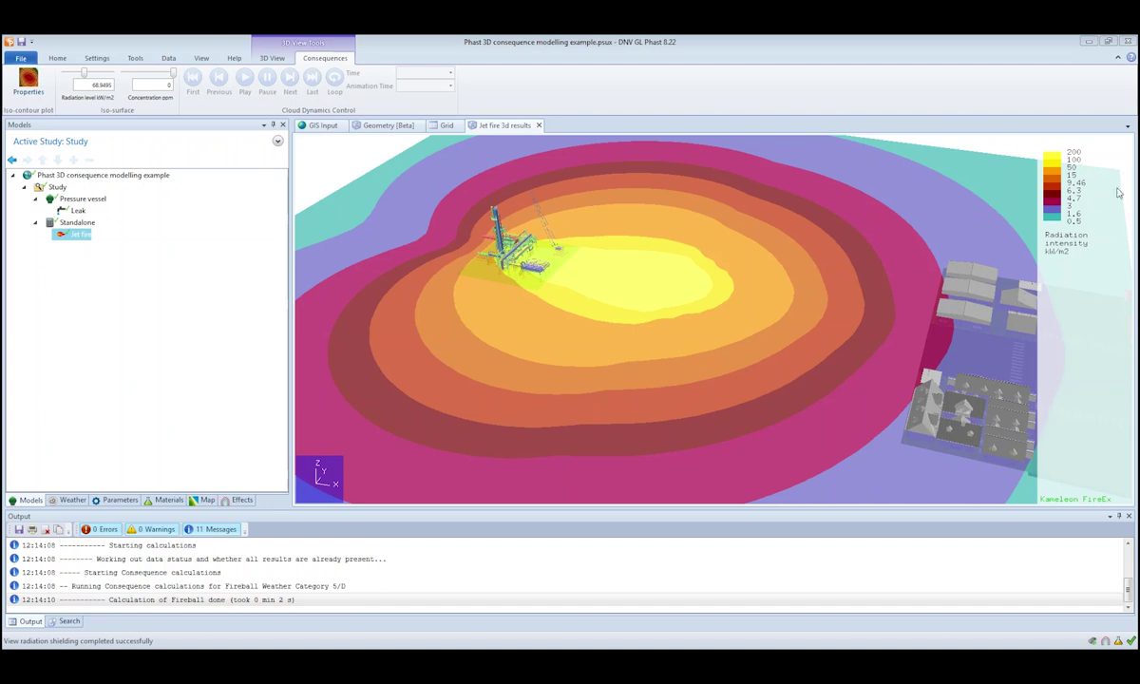
# Step: Adjust the contour plane offset controls in the jet-fire display properties
pyautogui.click(28, 81)
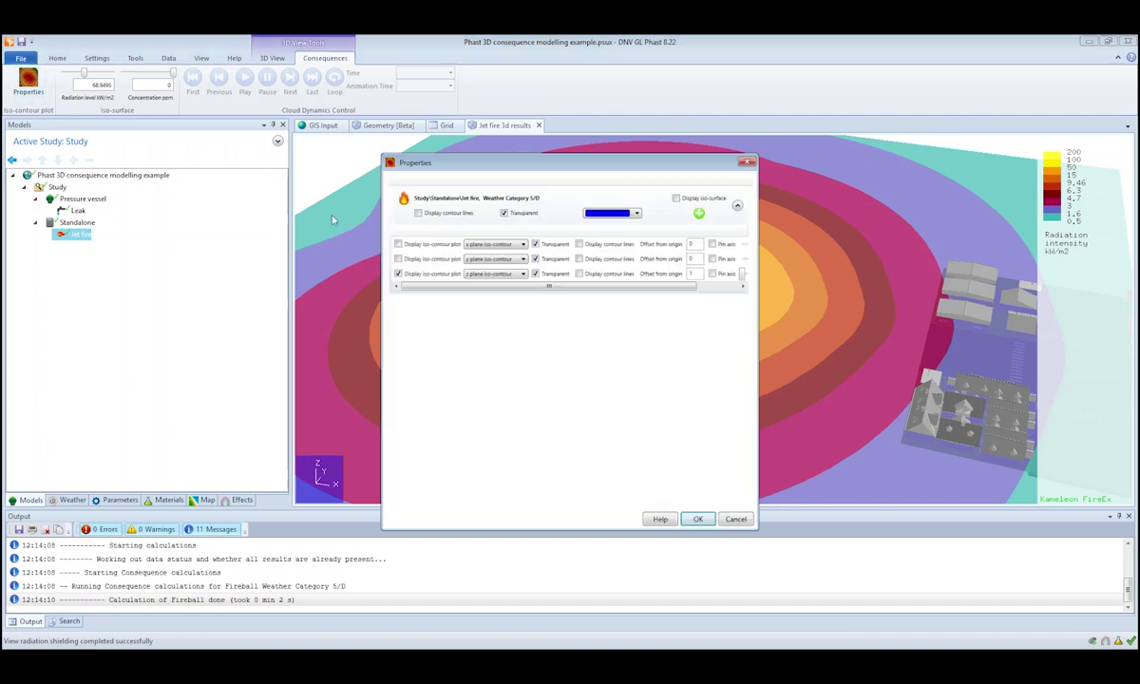
pyautogui.moveTo(598, 169); pyautogui.dragTo(222, 135)
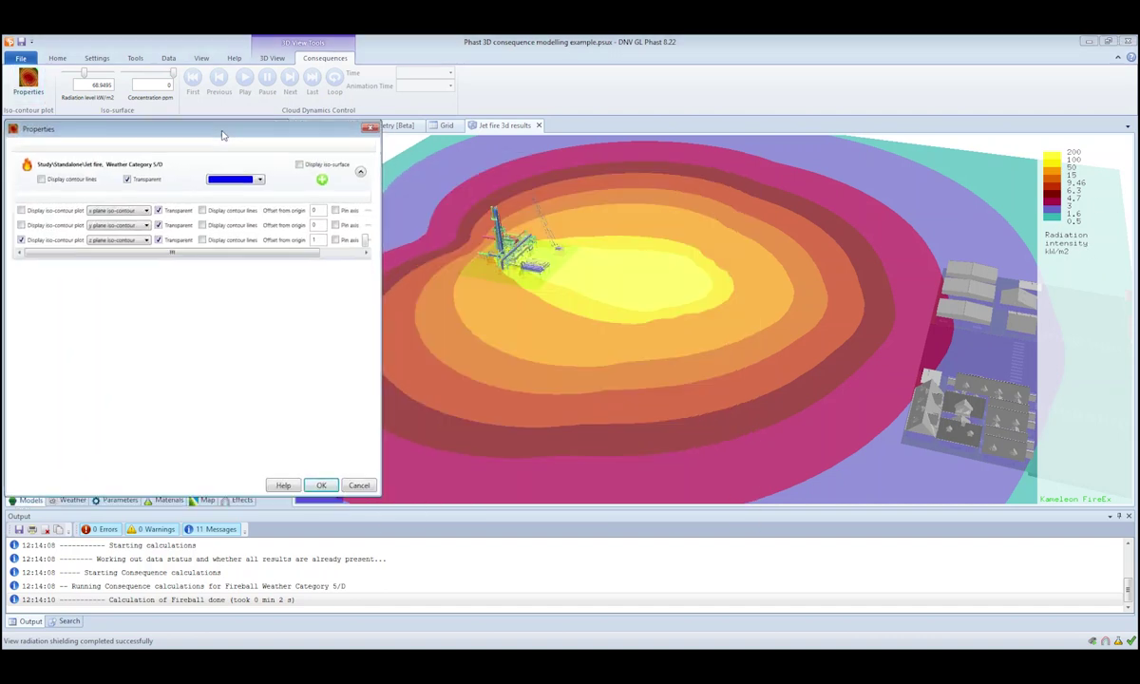
pyautogui.click(255, 251)
pyautogui.moveTo(300, 240)
pyautogui.mouseDown()
pyautogui.moveTo(325, 243)
pyautogui.moveTo(314, 243)
pyautogui.mouseUp()
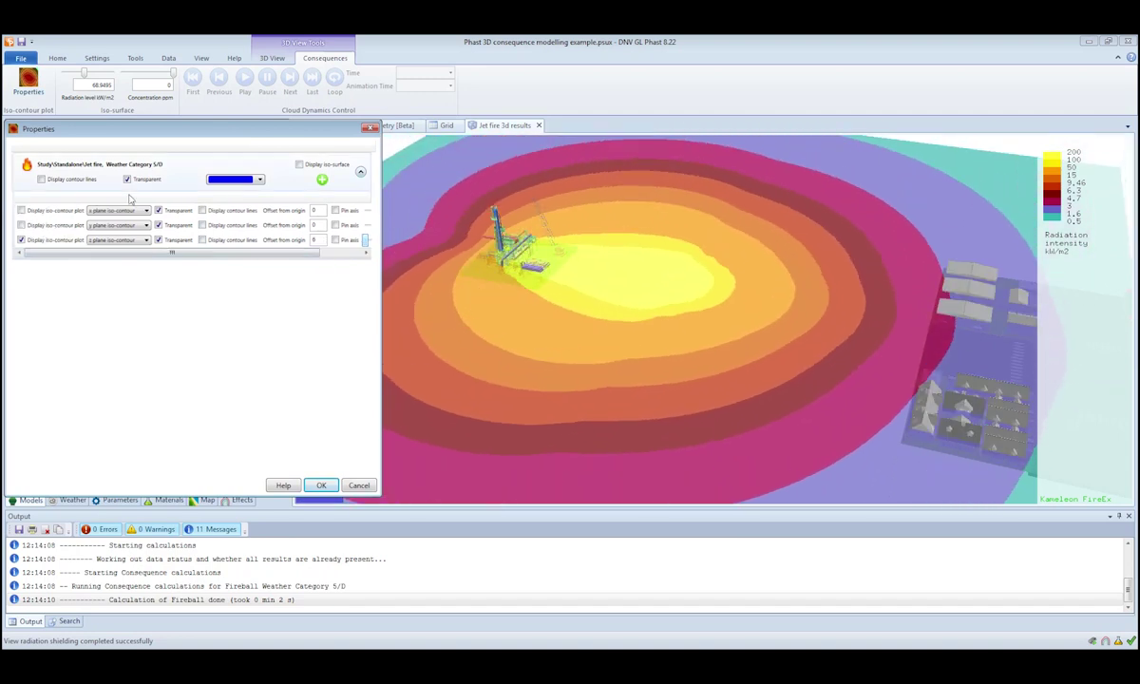
pyautogui.click(321, 486)
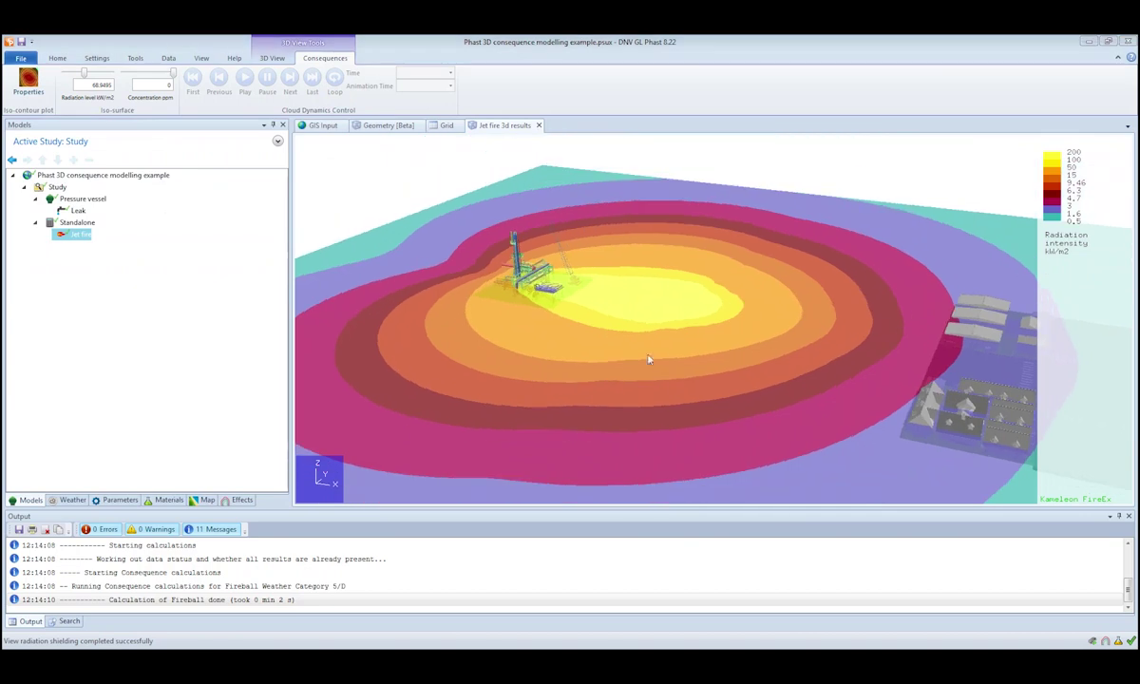
# Step: Turn off the z-plane contour and slide the Y-plane radiation slice to about -41.7
pyautogui.click(29, 83)
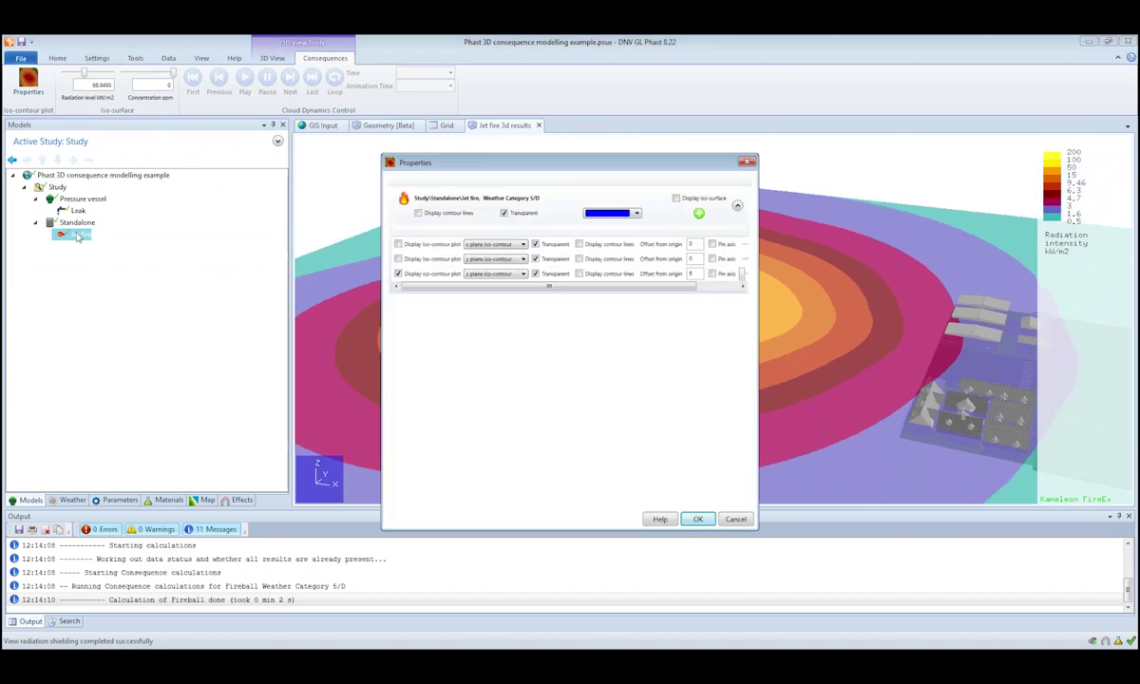
pyautogui.moveTo(475, 162)
pyautogui.mouseDown()
pyautogui.moveTo(260, 169)
pyautogui.moveTo(132, 151)
pyautogui.mouseUp()
pyautogui.click(68, 257)
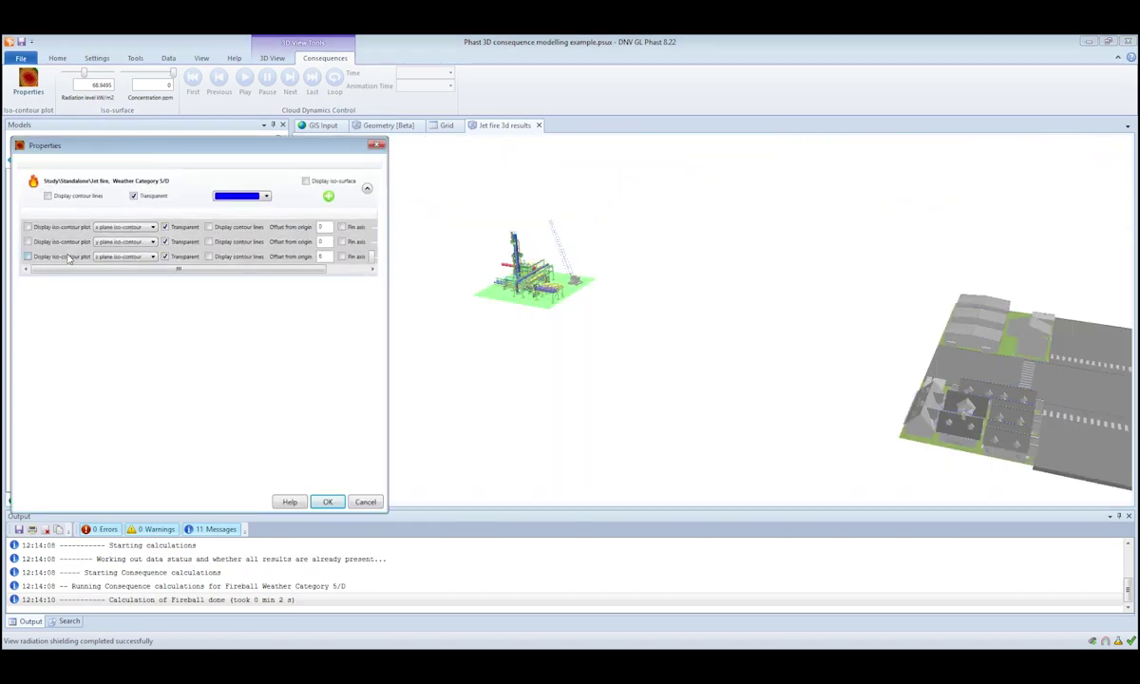
pyautogui.hscroll(3, 209, 244)
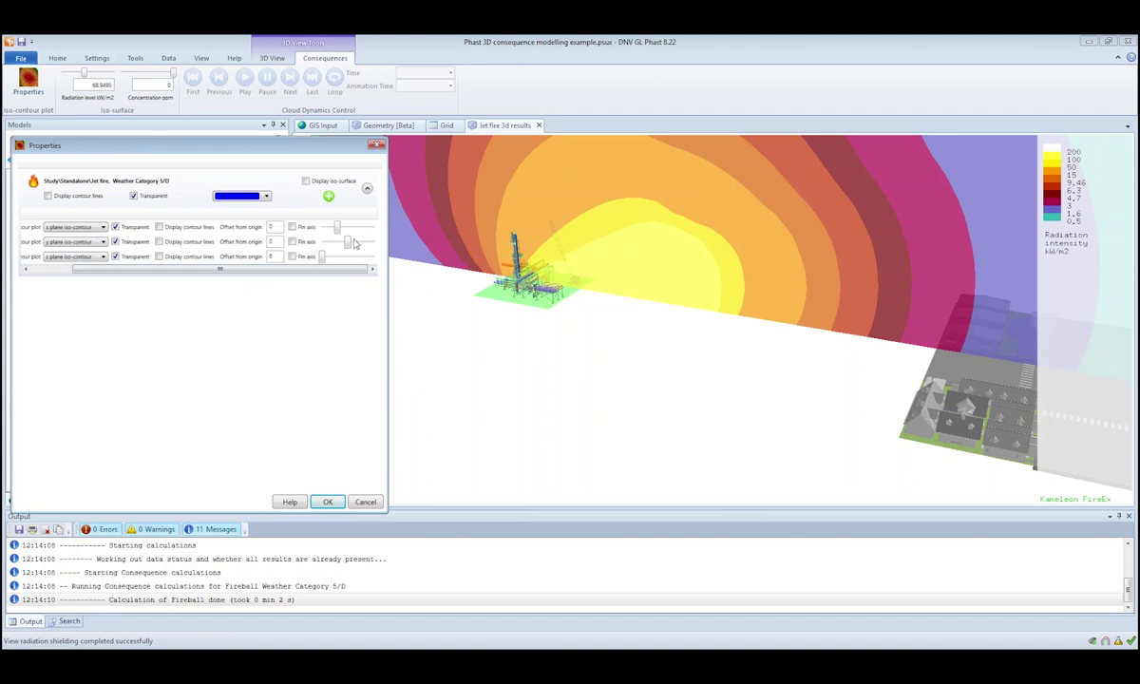
pyautogui.moveTo(349, 243); pyautogui.dragTo(27, 252)
# Step: Replace the Y-plane slice with an X-plane radiation contour and nudge it forward
pyautogui.click(28, 241)
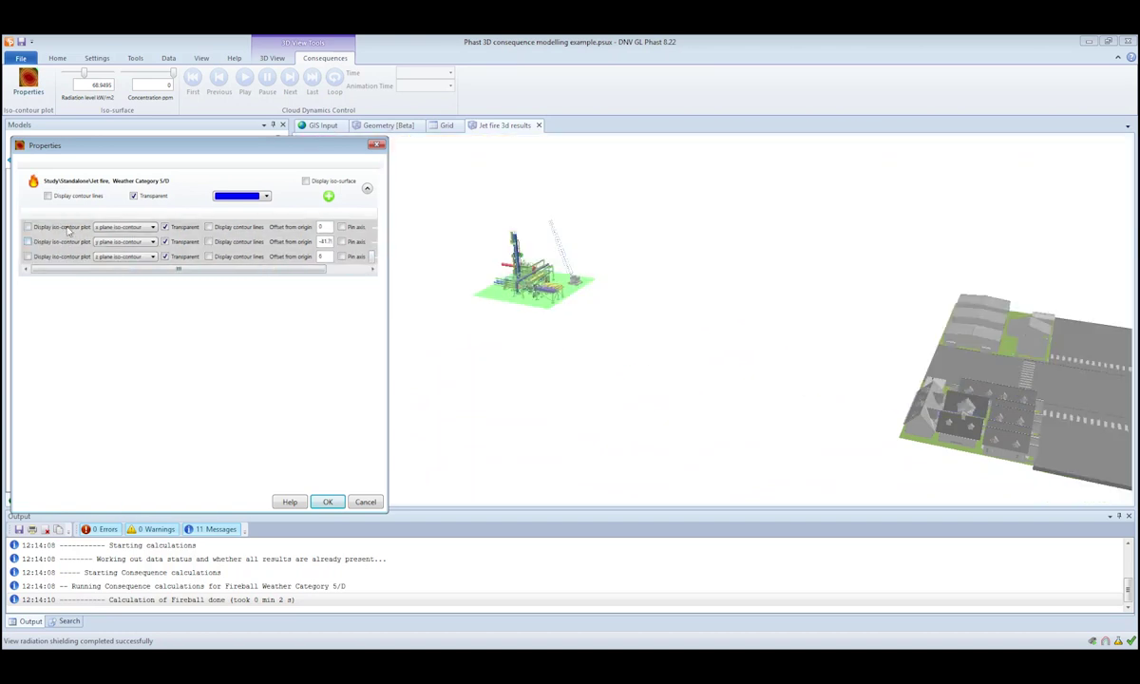
pyautogui.click(28, 241)
pyautogui.click(349, 269)
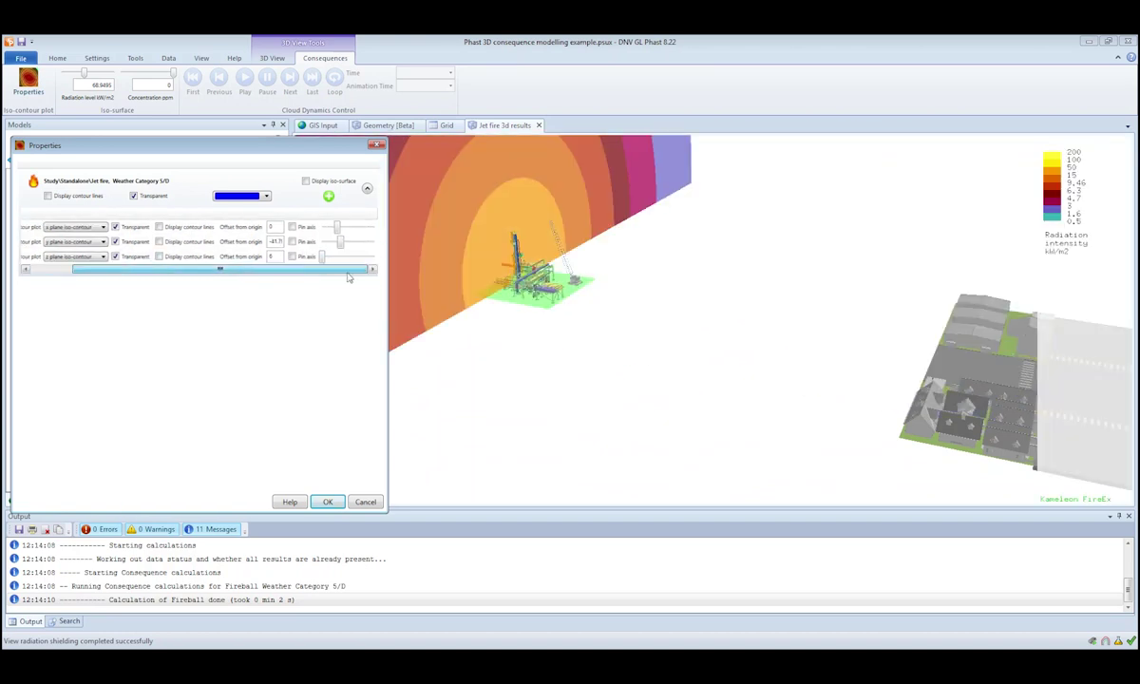
pyautogui.moveTo(339, 231)
pyautogui.mouseDown()
pyautogui.moveTo(361, 233)
pyautogui.moveTo(336, 228)
pyautogui.mouseUp()
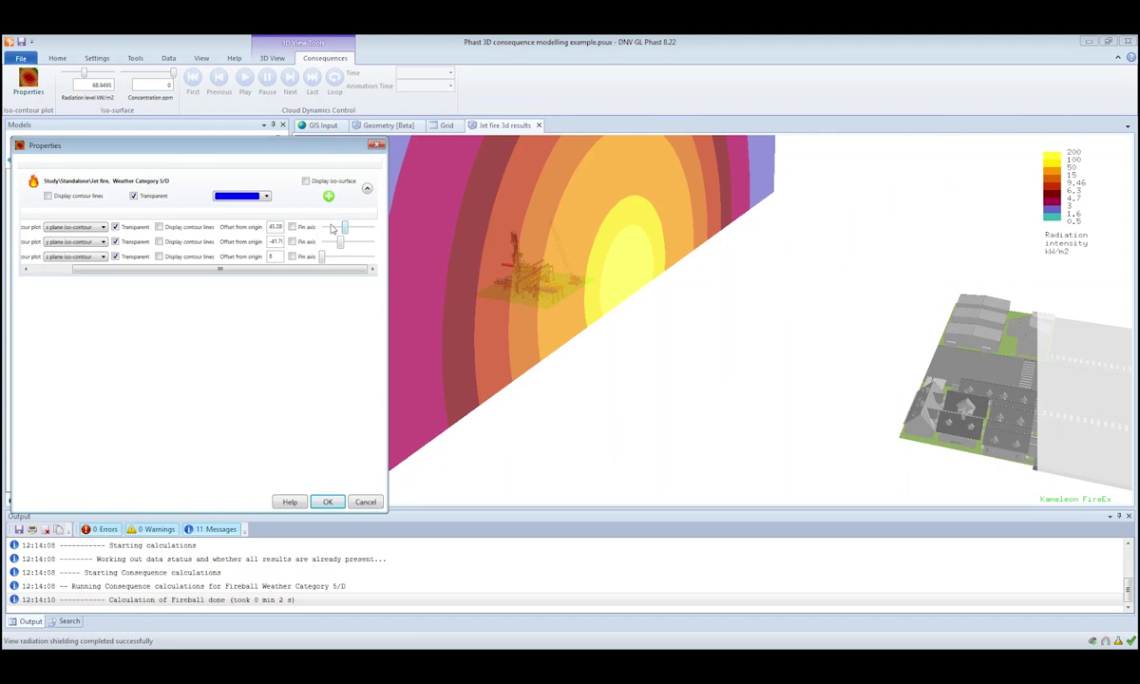
# Step: Sweep the X-plane slice back and forth across the plant, ending near -34.8
pyautogui.click(331, 229)
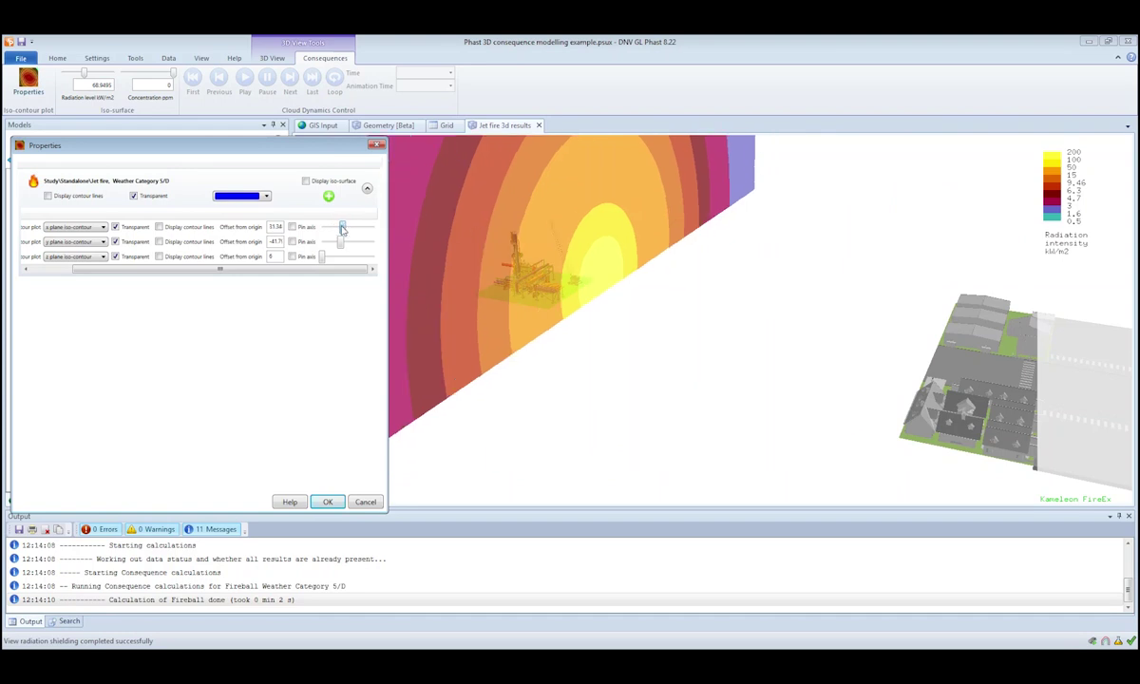
pyautogui.moveTo(332, 230)
pyautogui.mouseDown()
pyautogui.moveTo(354, 230)
pyautogui.moveTo(332, 230)
pyautogui.mouseUp()
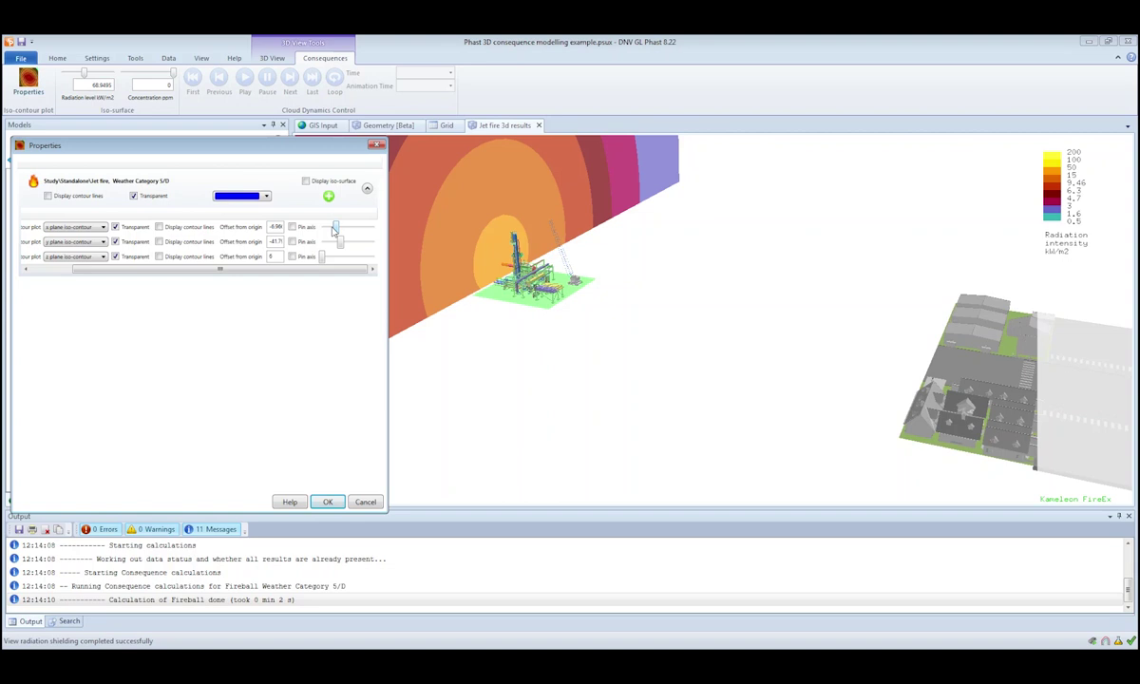
pyautogui.moveTo(336, 228)
pyautogui.mouseDown()
pyautogui.moveTo(351, 229)
pyautogui.moveTo(329, 229)
pyautogui.mouseUp()
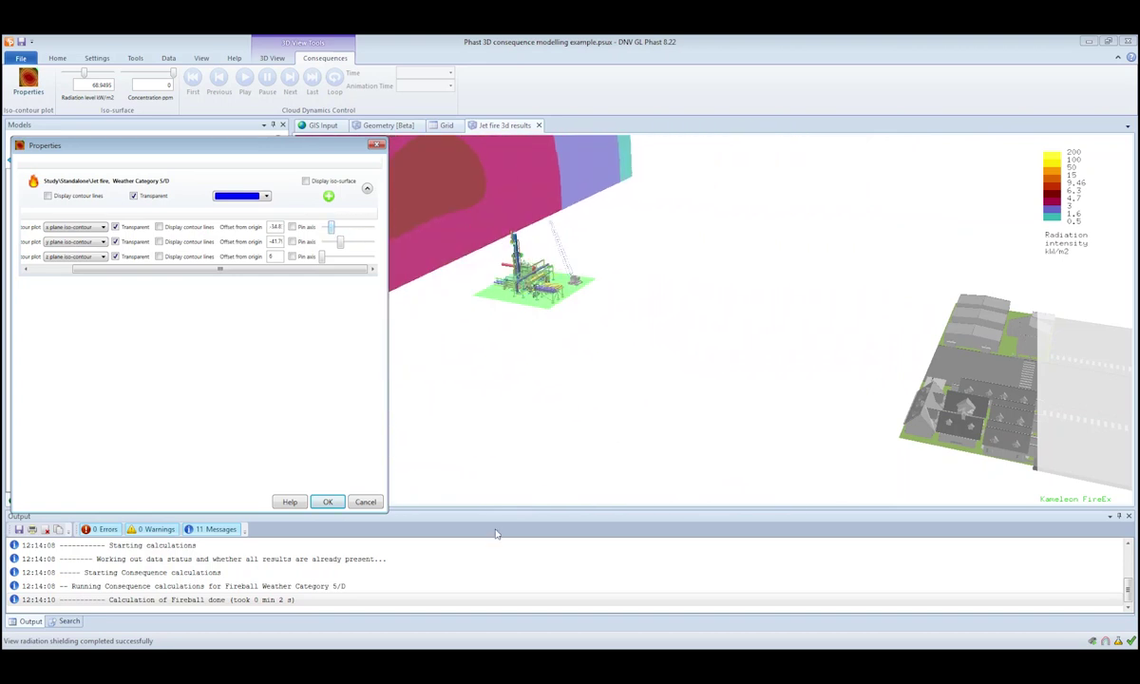